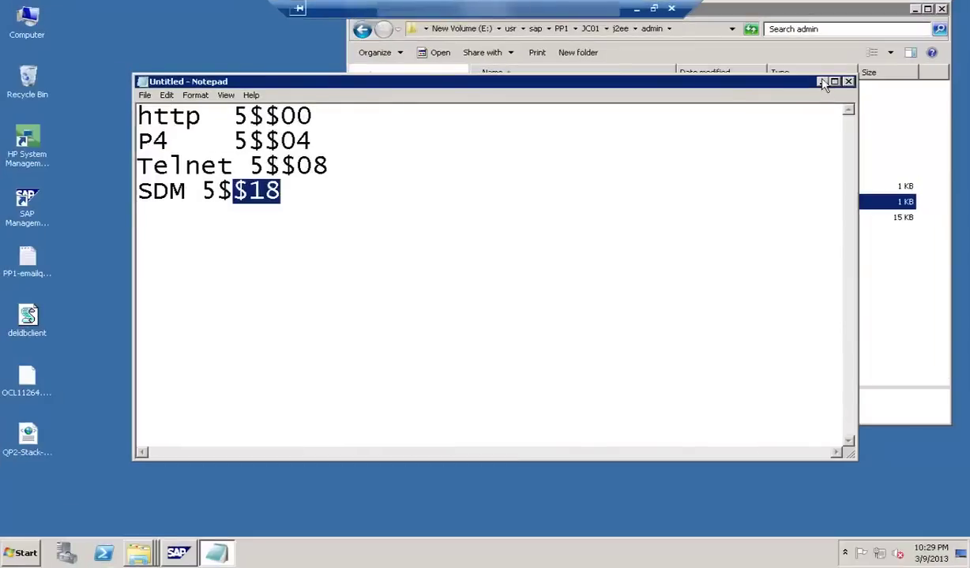
Minimize the Notepad port-number notes to bring the E:\usr\sap\PP1\JC01\j2ee\admin Explorer window forward
click(822, 81)
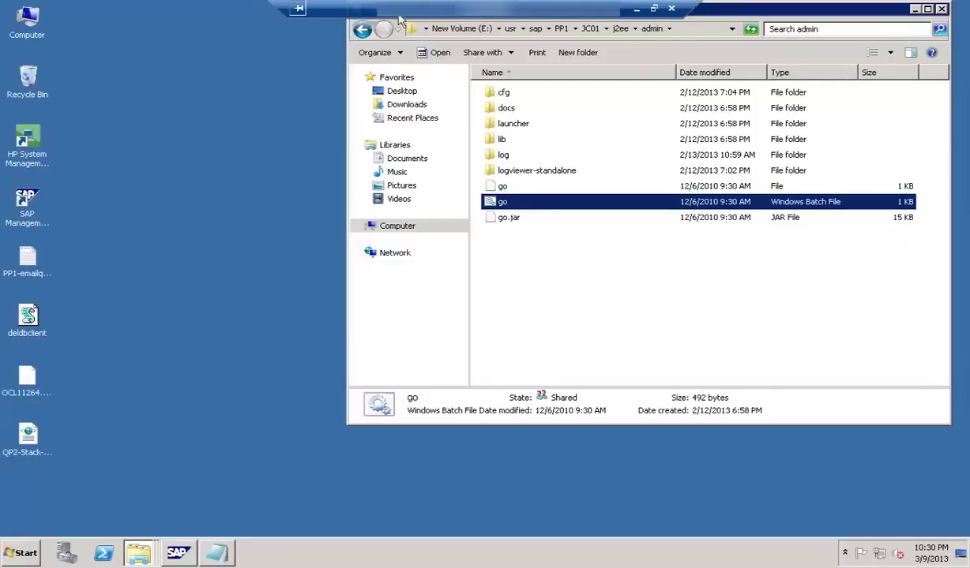
Browse up from the j2ee folder to the computer's drives and open New Volume (E:) > usr
click(362, 30)
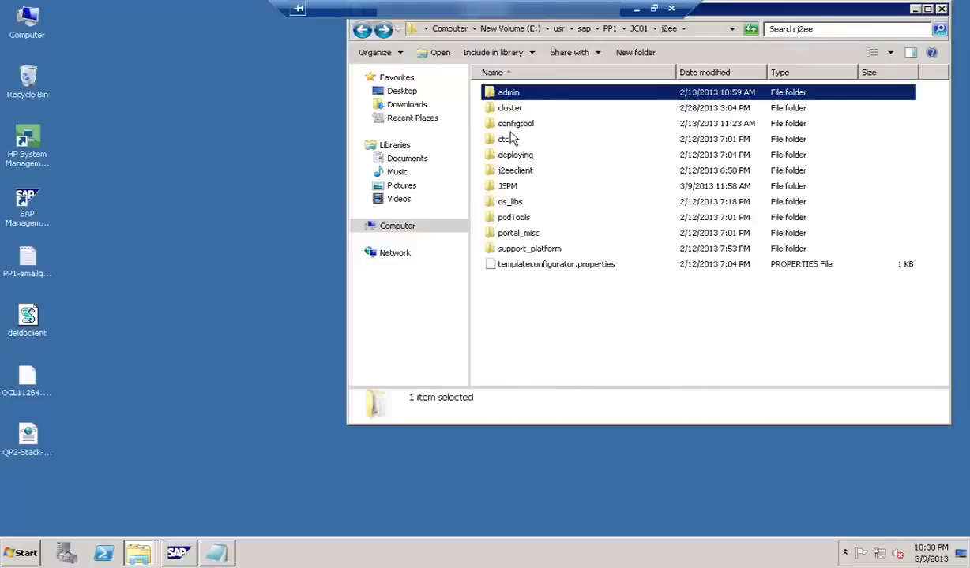
click(517, 125)
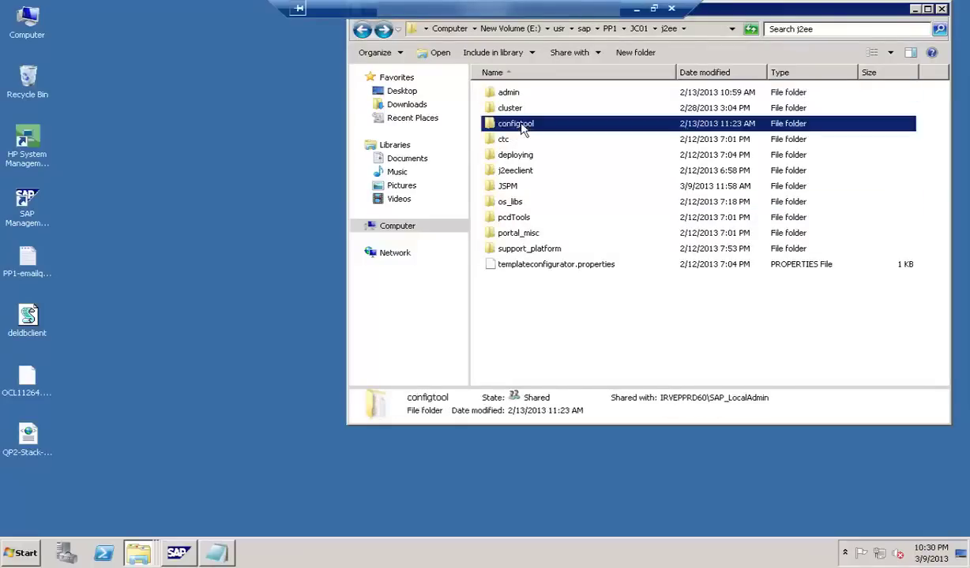
click(398, 227)
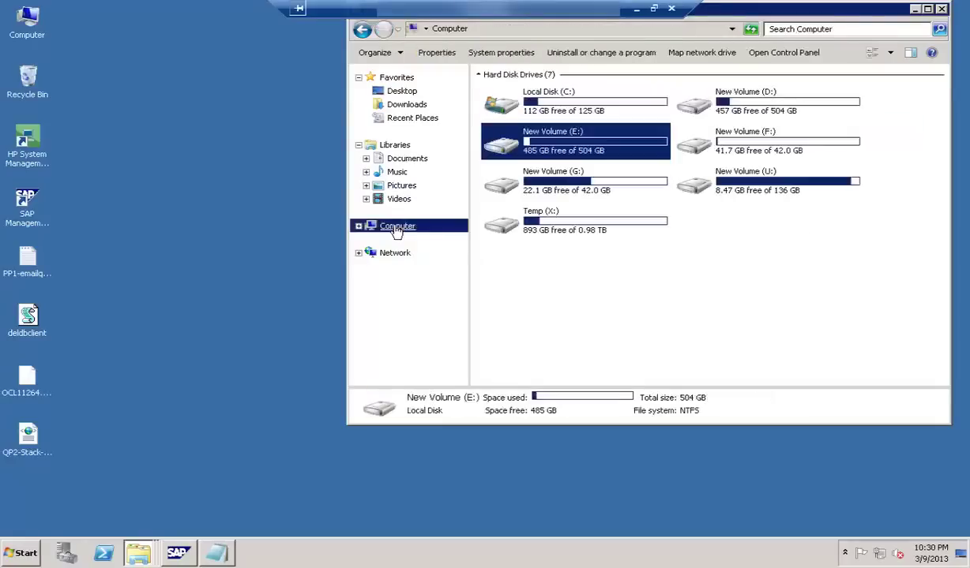
double_click(564, 148)
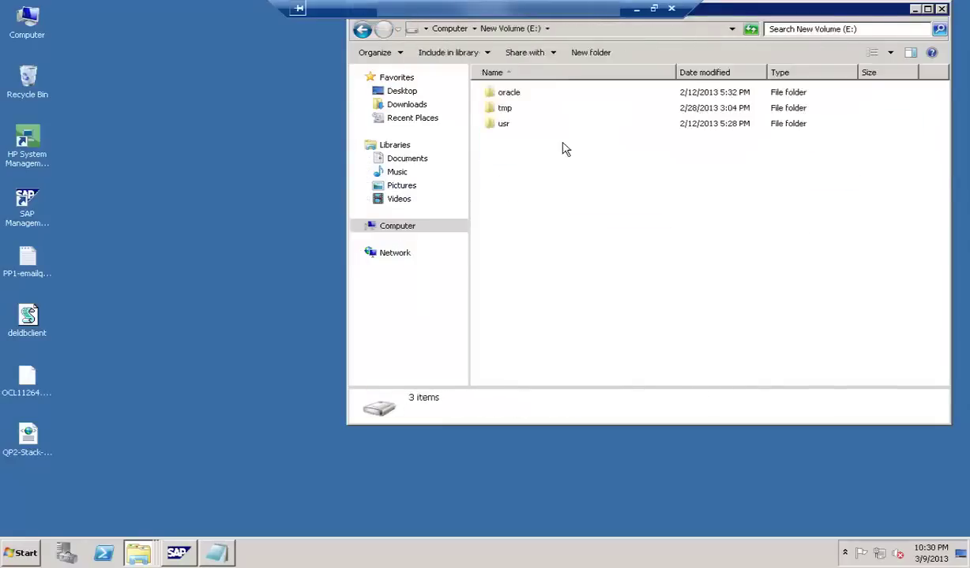
click(504, 133)
double_click(503, 126)
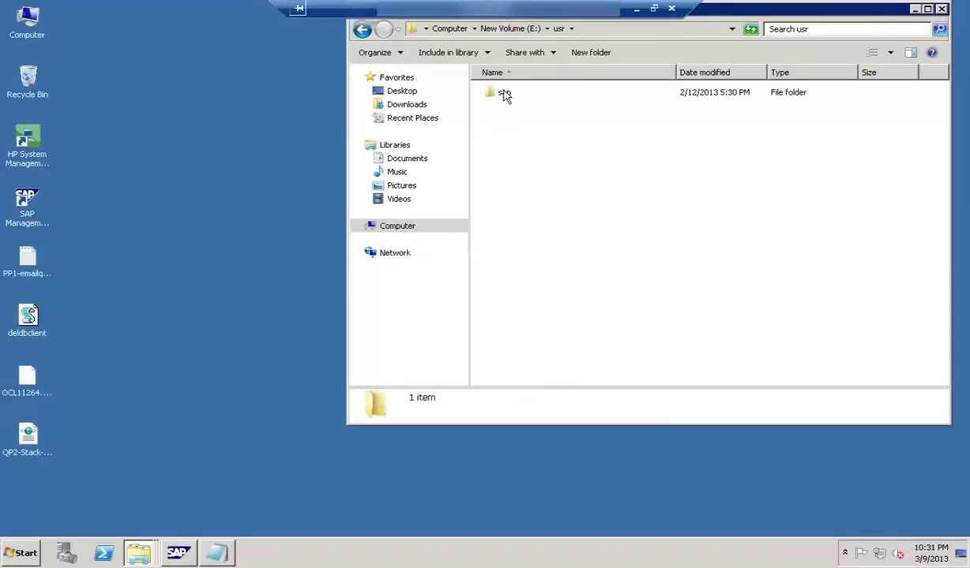
Open sap > PP1 > JC01 > j2ee > configtool and right-click the configtool batch file
double_click(504, 93)
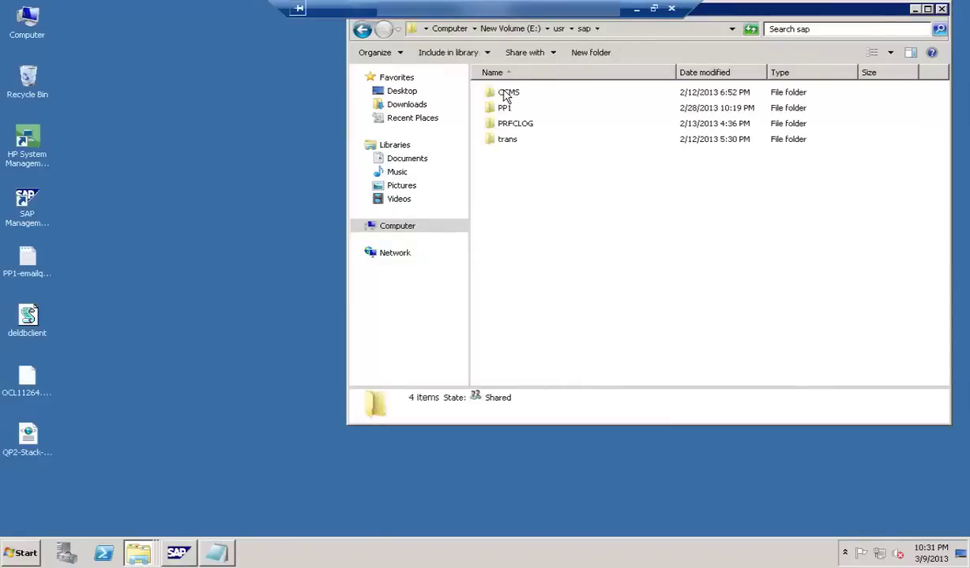
double_click(502, 109)
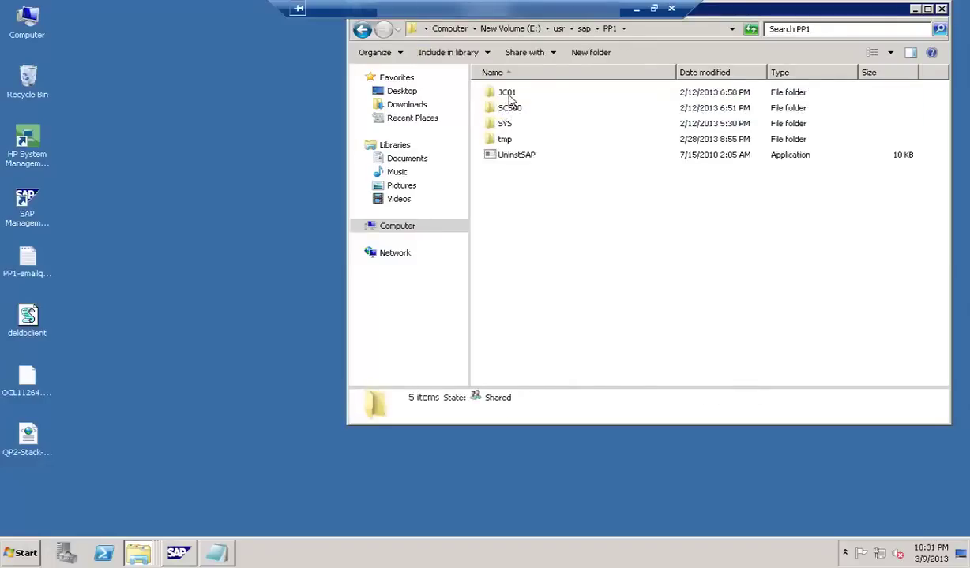
double_click(508, 96)
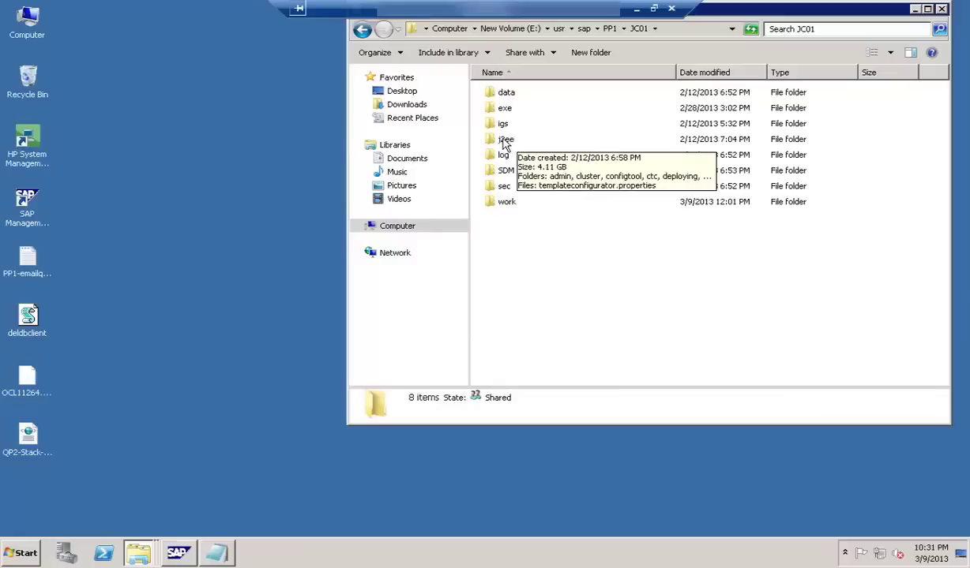
double_click(505, 141)
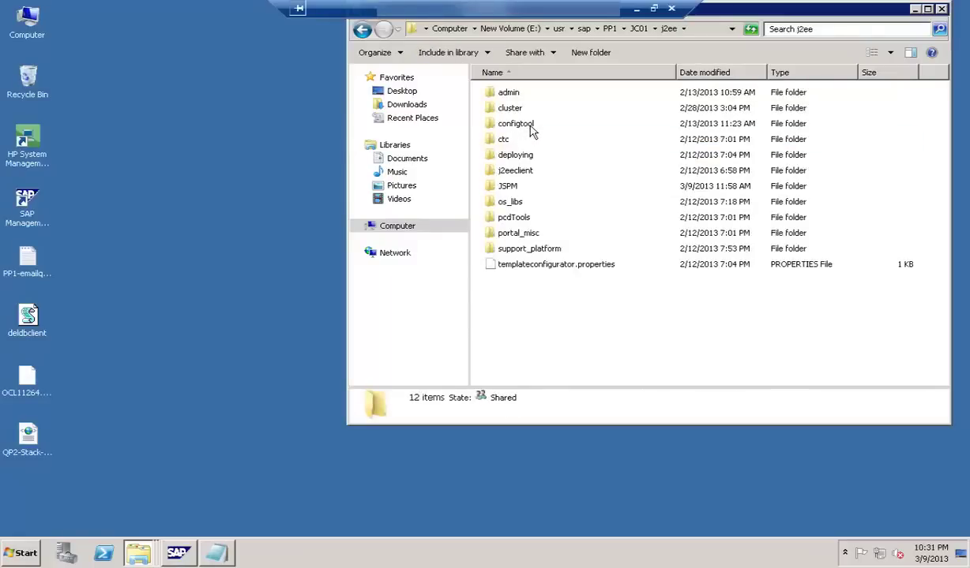
click(531, 128)
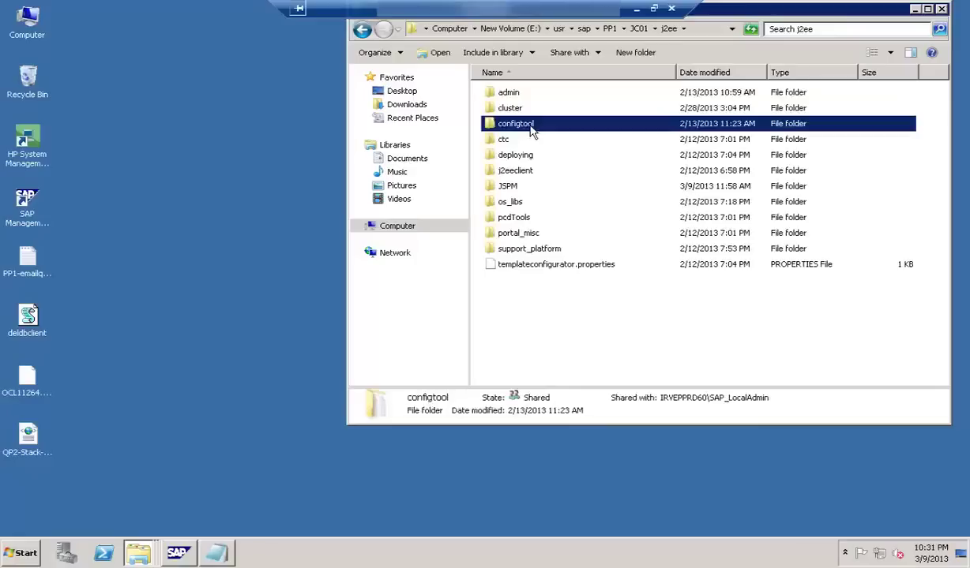
double_click(532, 128)
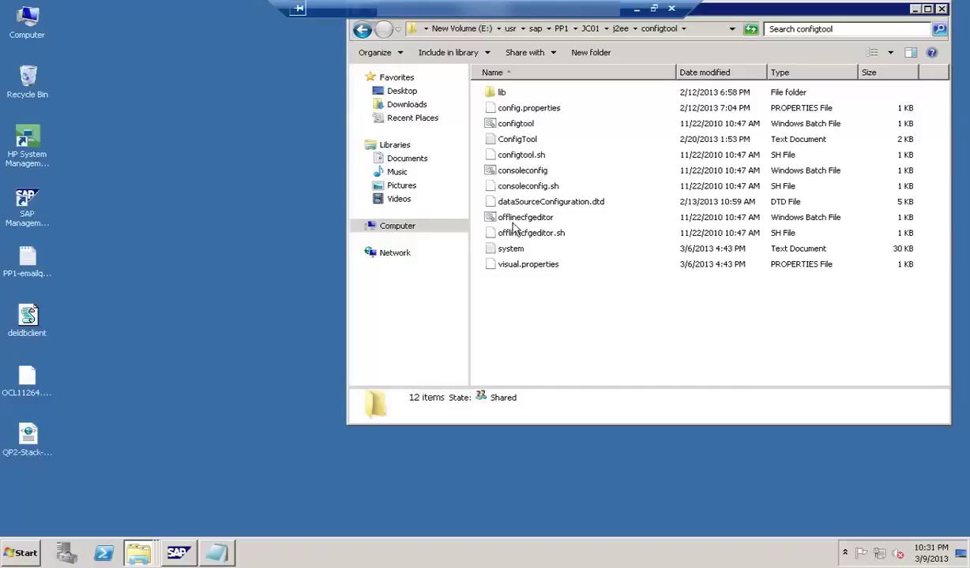
click(514, 125)
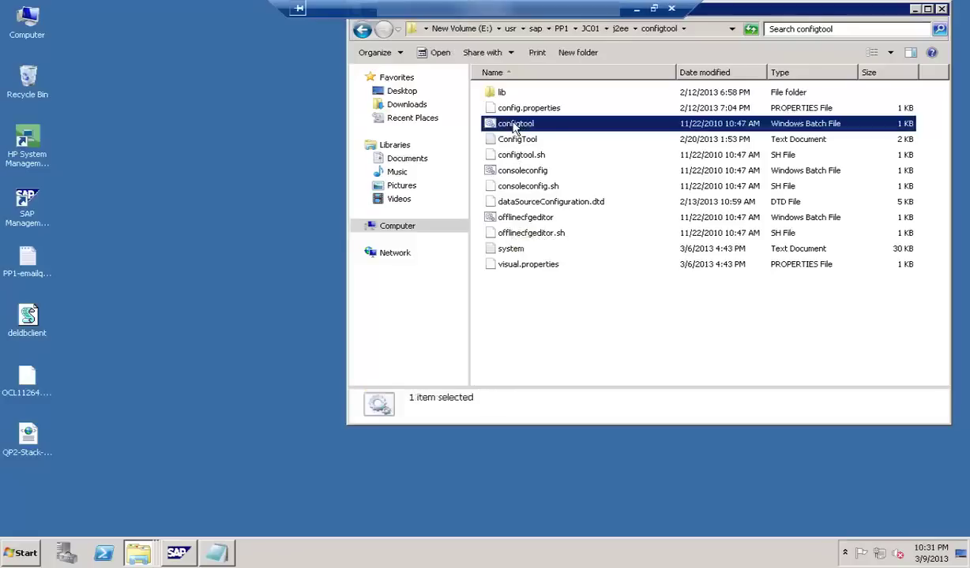
right_click(514, 129)
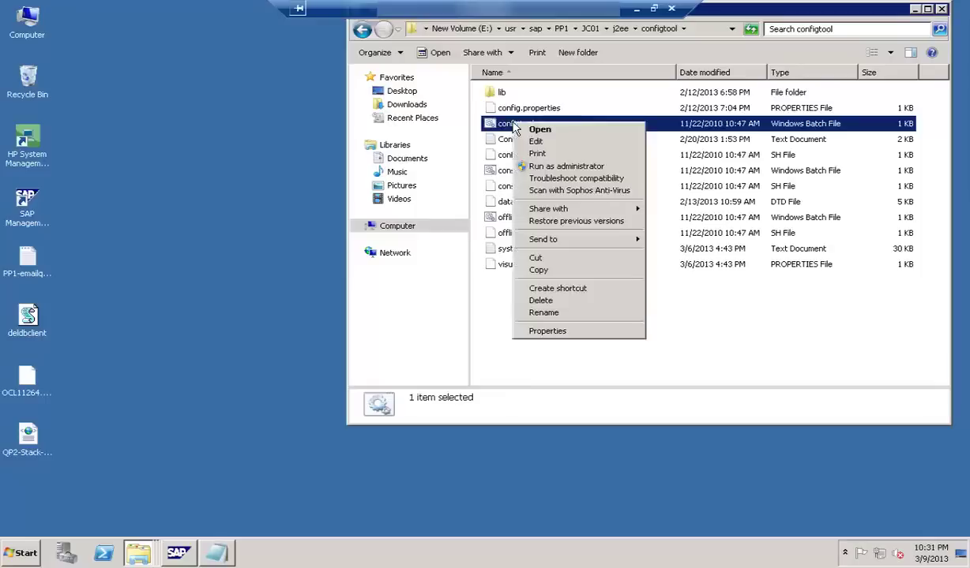
Run configtool as administrator and accept the default database connection settings
click(544, 168)
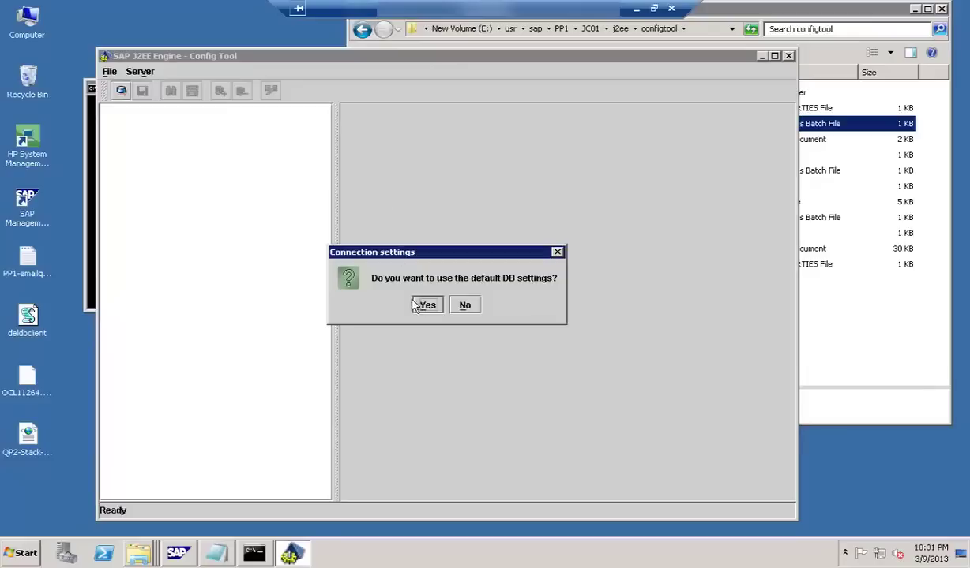
click(427, 306)
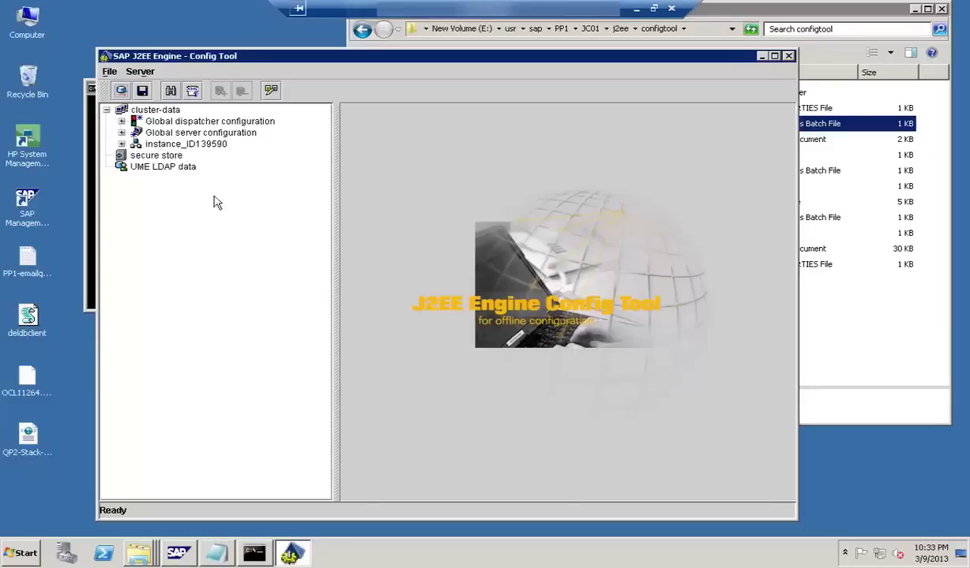
Browse cluster-data, global dispatcher and server, instance_ID139590, UME LDAP data, then the secure store keys
click(161, 110)
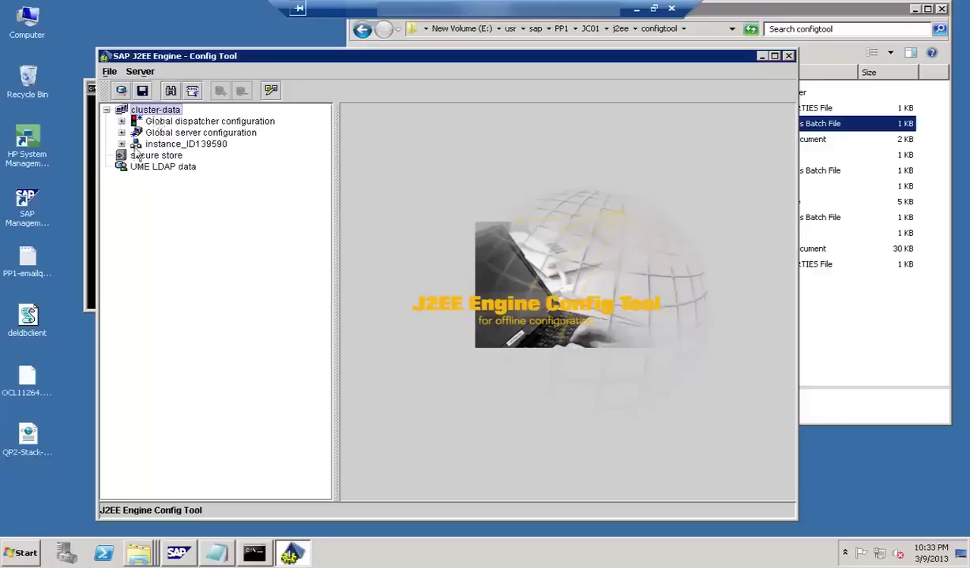
click(168, 124)
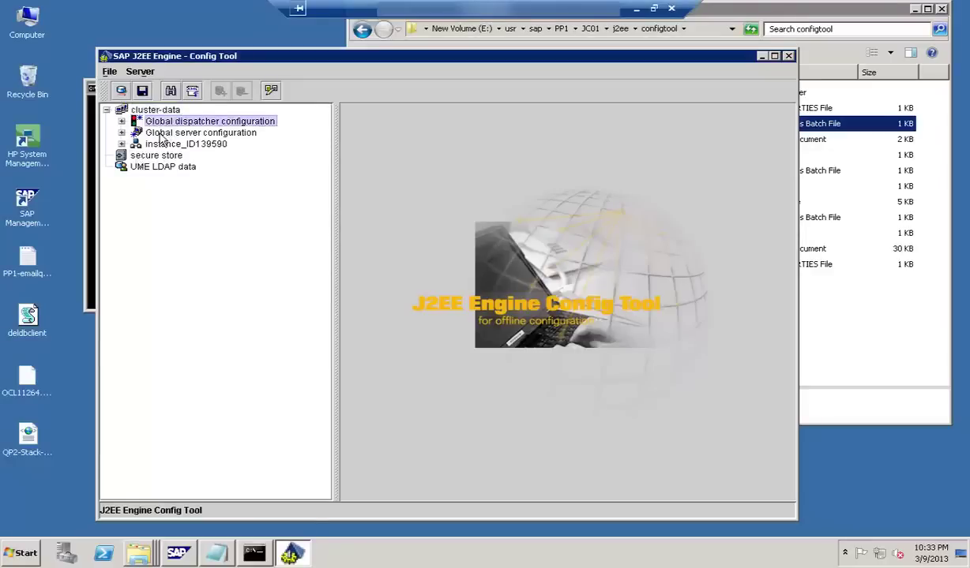
click(160, 134)
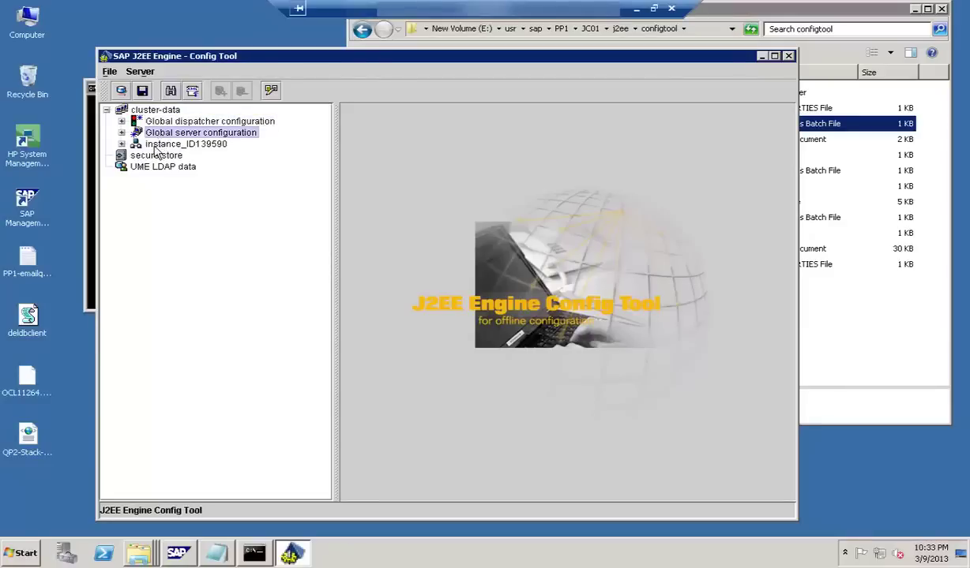
click(162, 145)
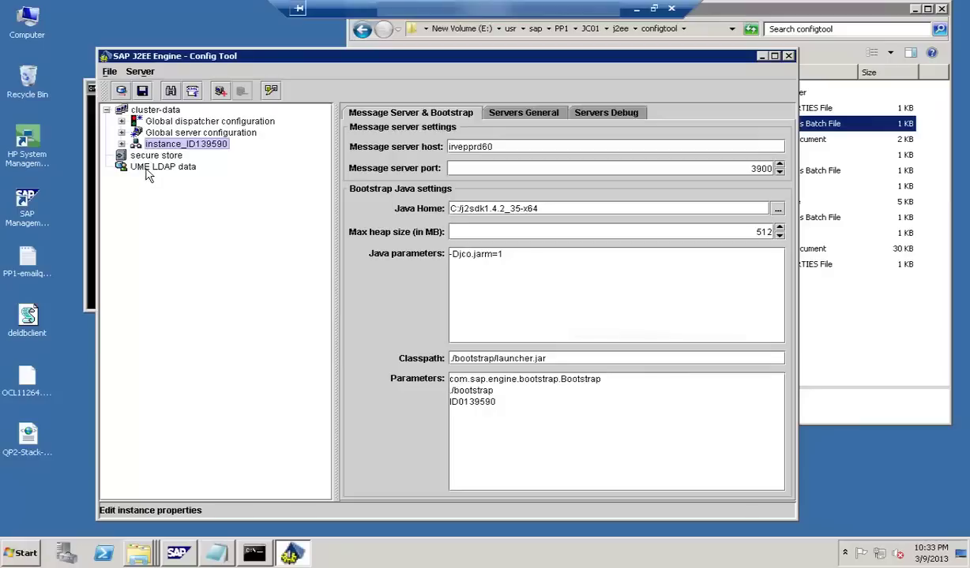
click(158, 168)
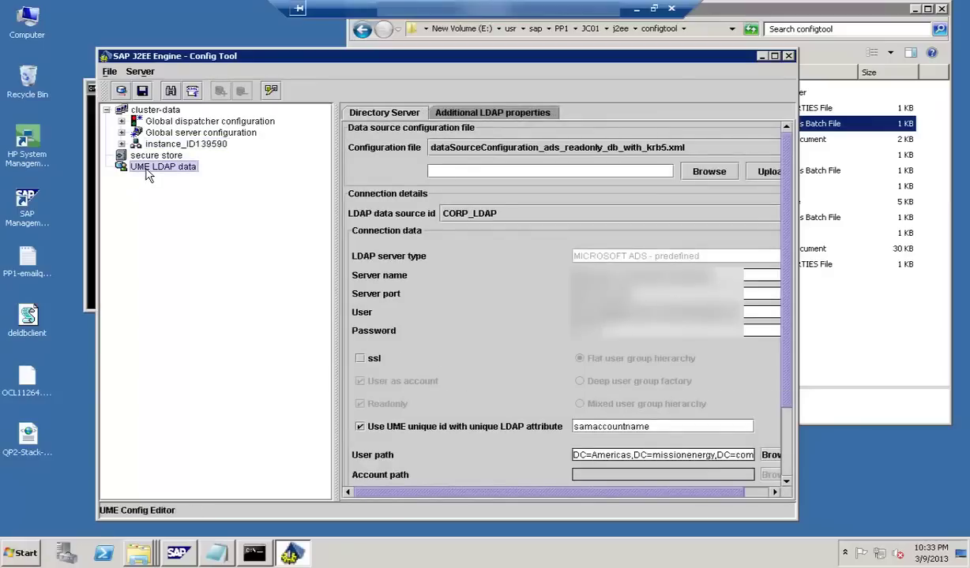
click(158, 157)
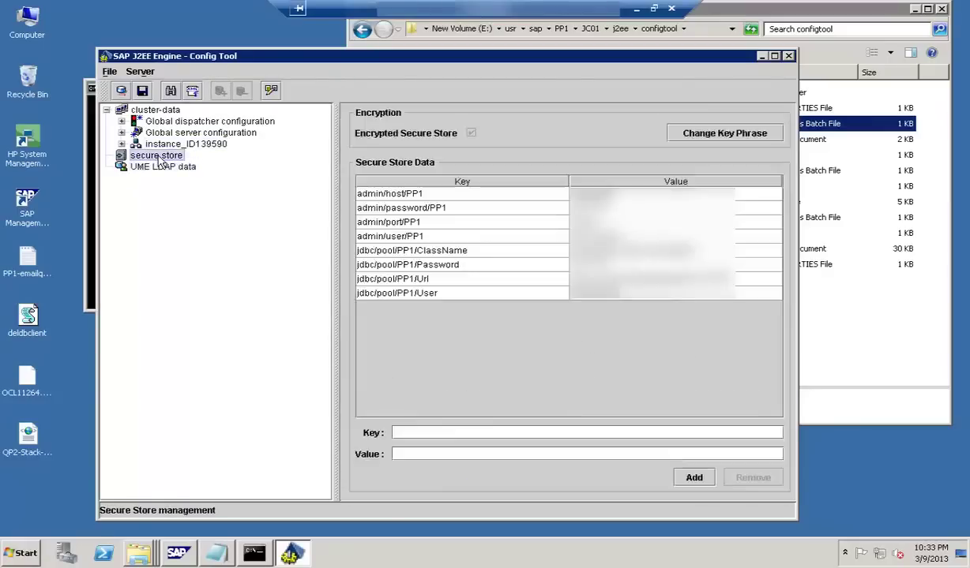
Step through the admin/host, port, user entries and jdbc/pool/PP1 ClassName, Url and User values
click(380, 197)
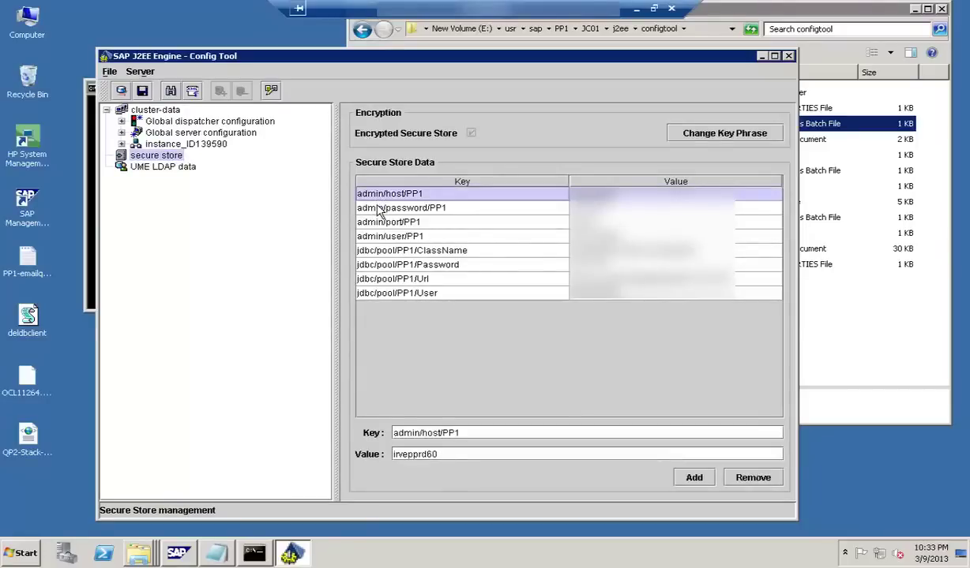
click(374, 223)
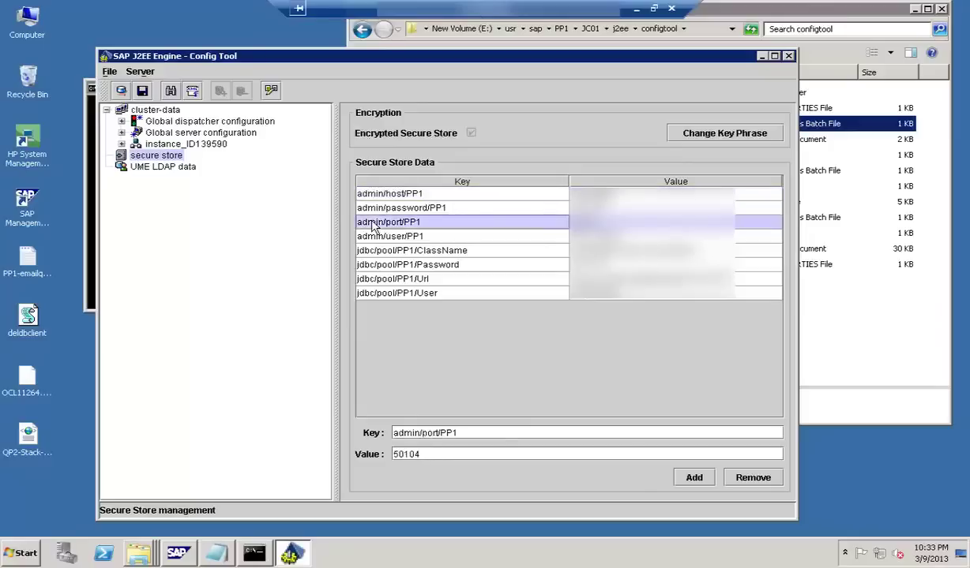
click(383, 240)
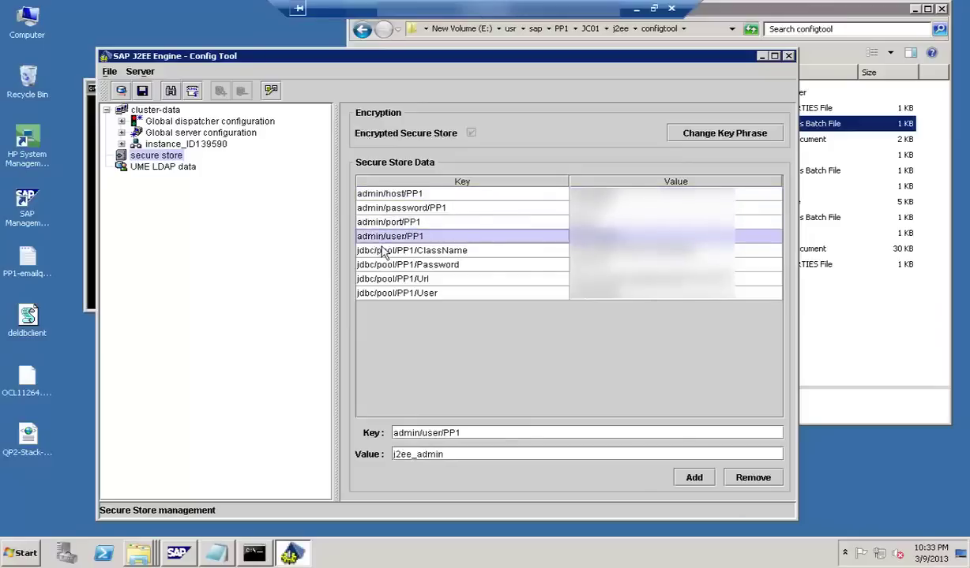
click(383, 251)
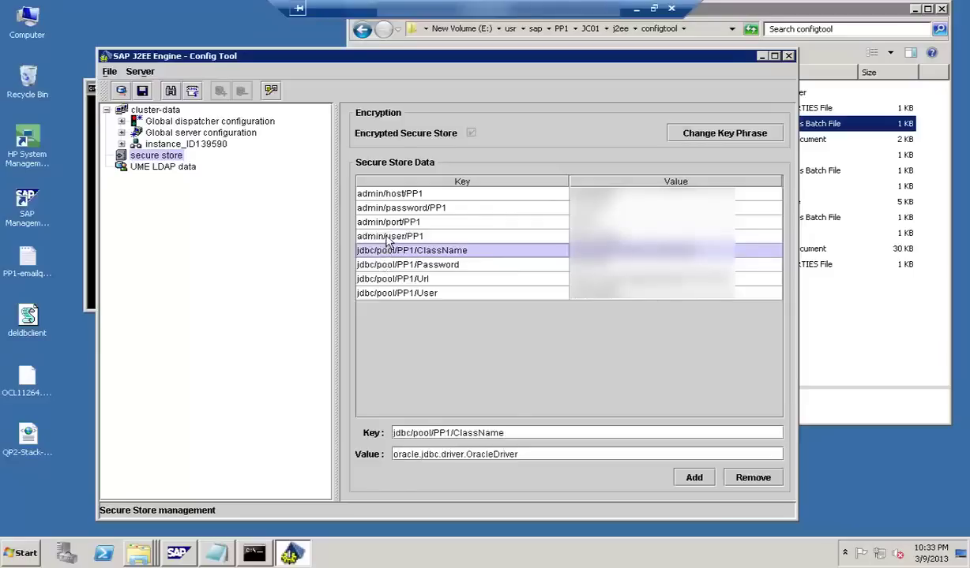
click(386, 281)
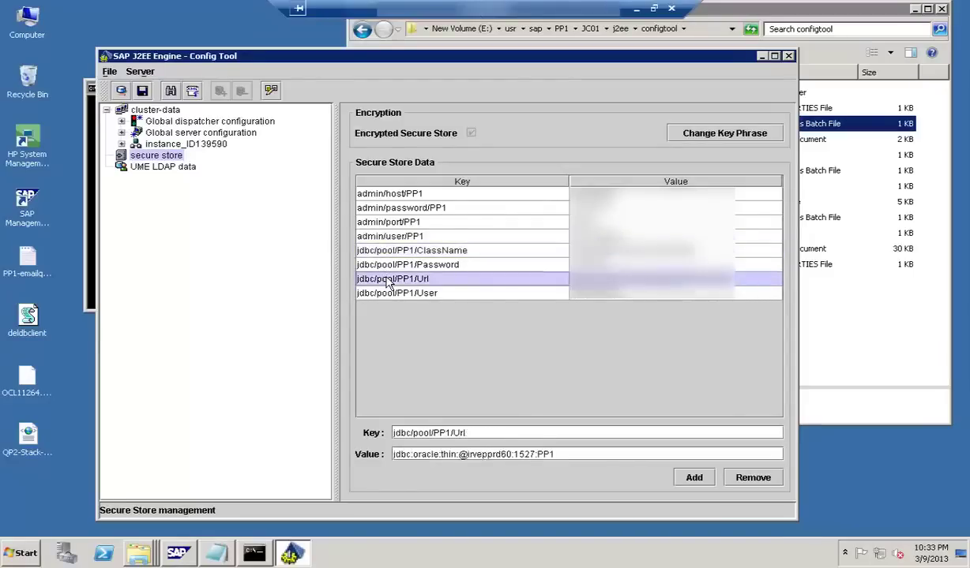
click(388, 296)
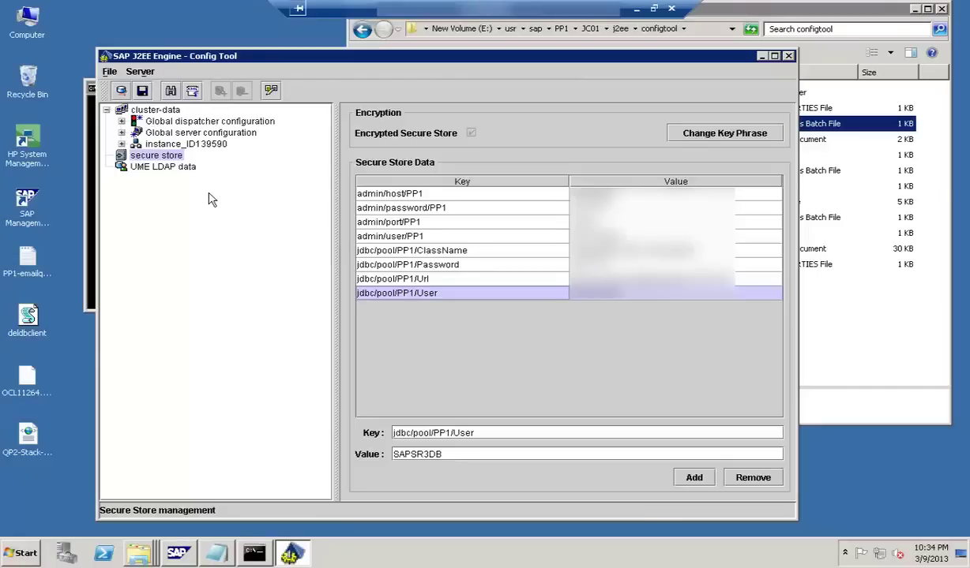
Expand the Global dispatcher configuration's managers and services, then collapse them again
click(123, 122)
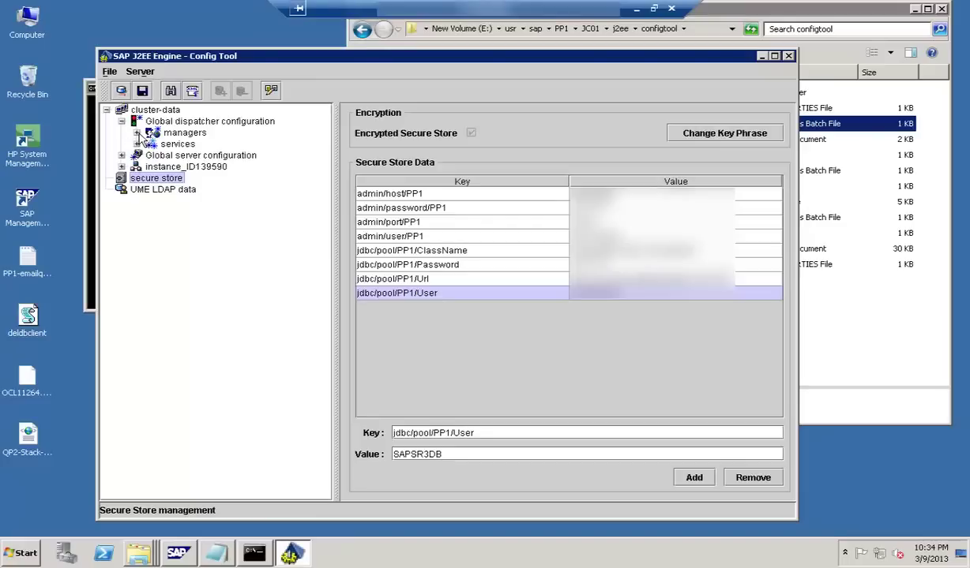
click(137, 132)
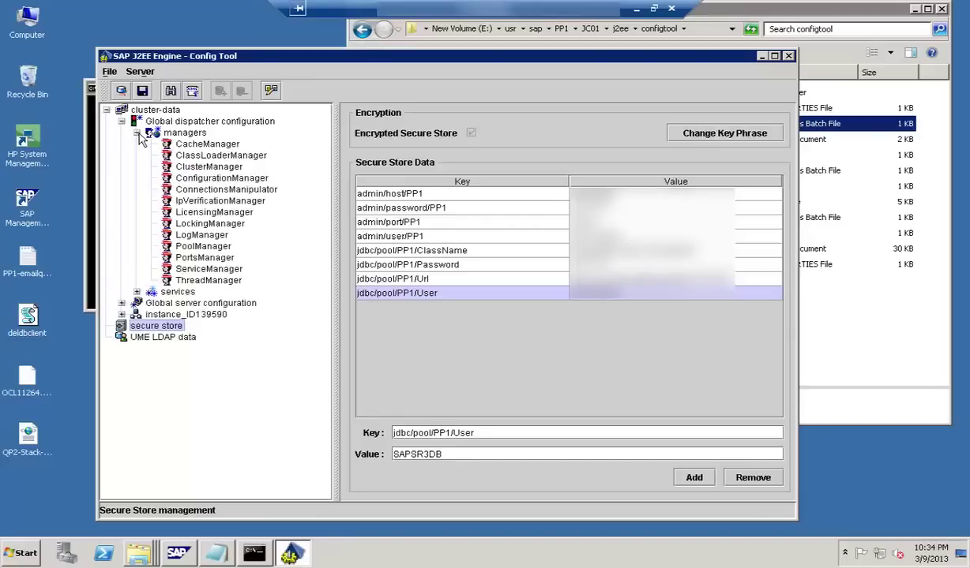
click(137, 293)
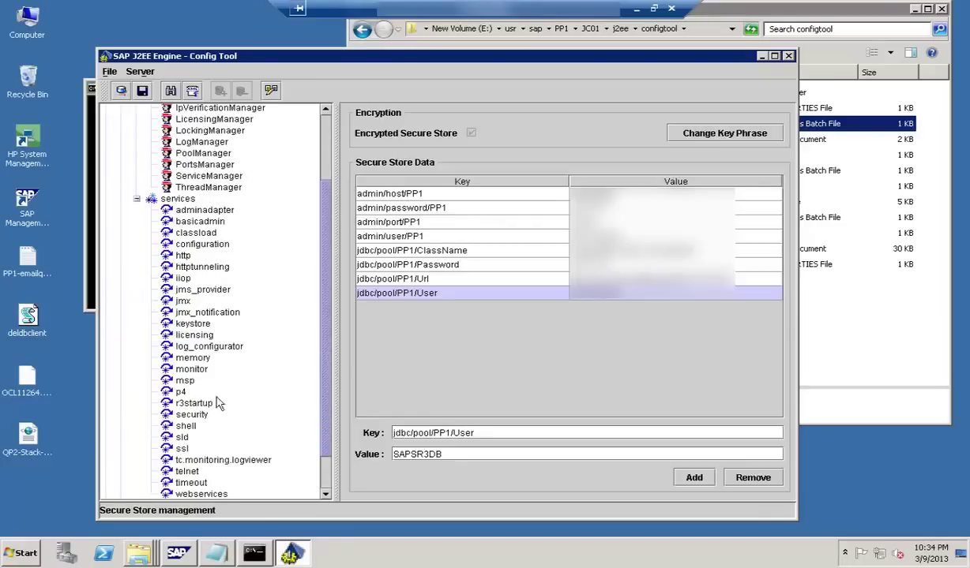
click(325, 161)
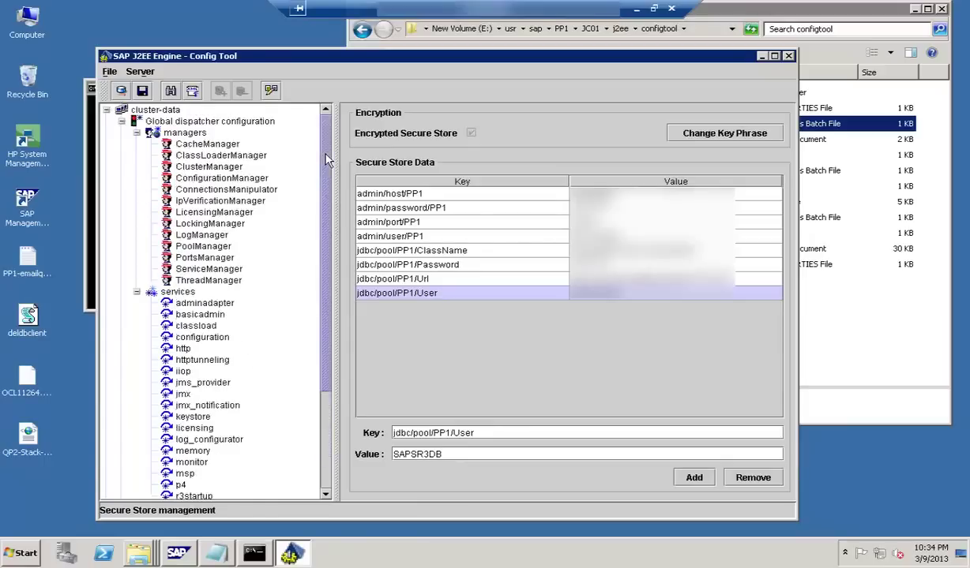
click(137, 134)
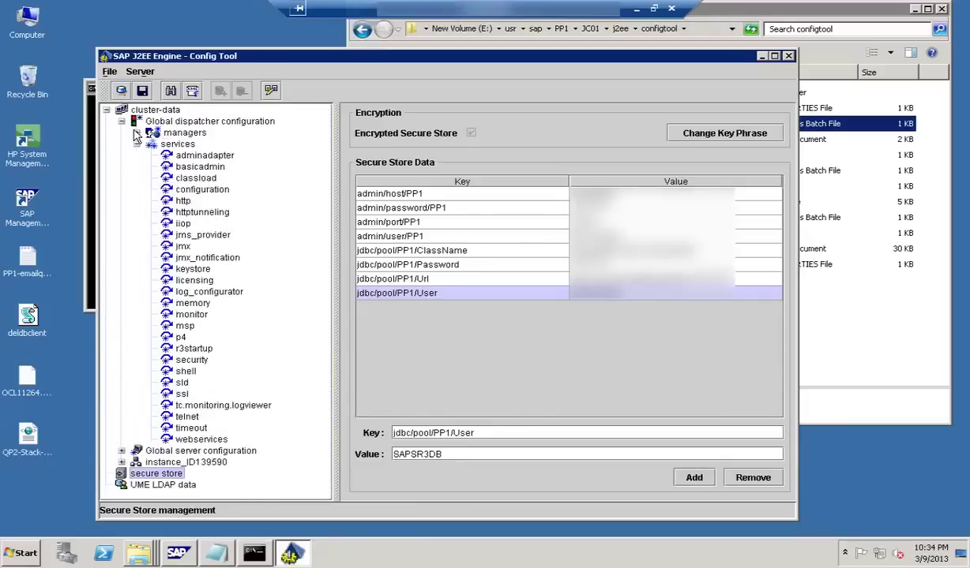
click(137, 145)
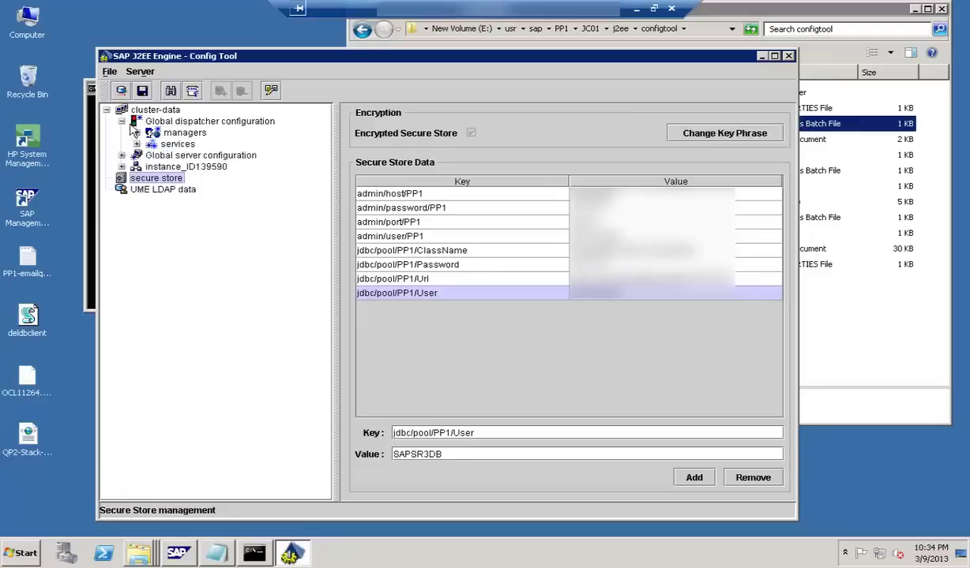
click(122, 122)
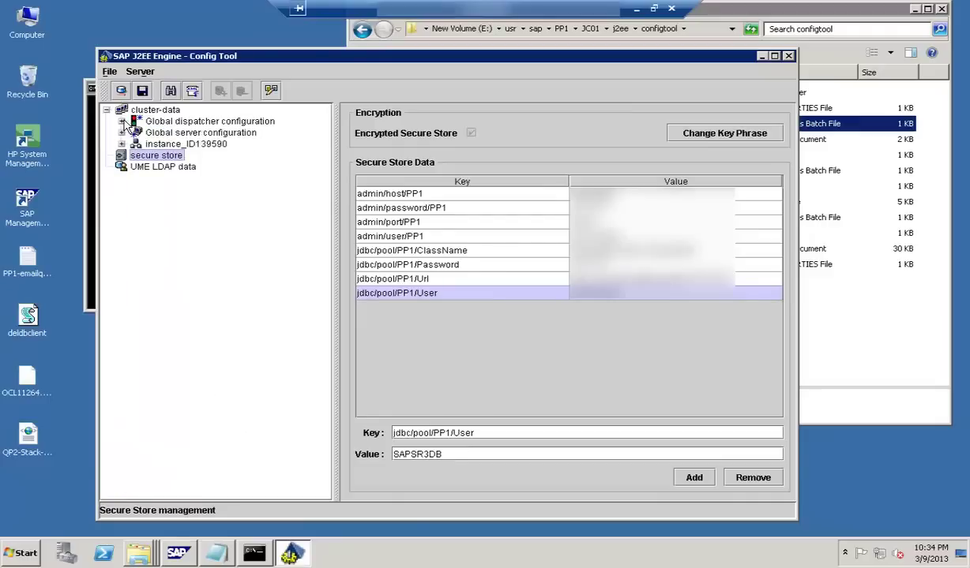
Expand Global server configuration > services to list all server services
click(123, 134)
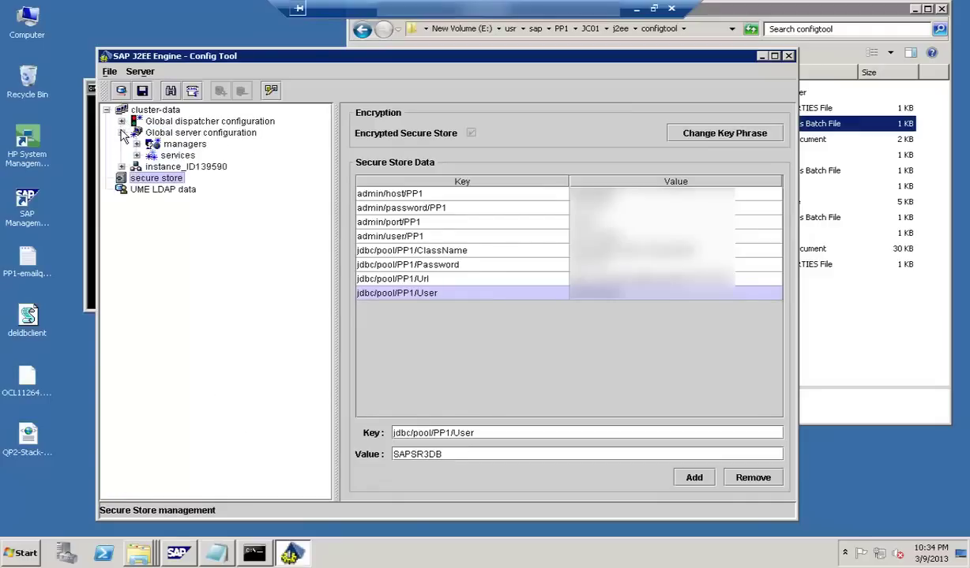
click(137, 155)
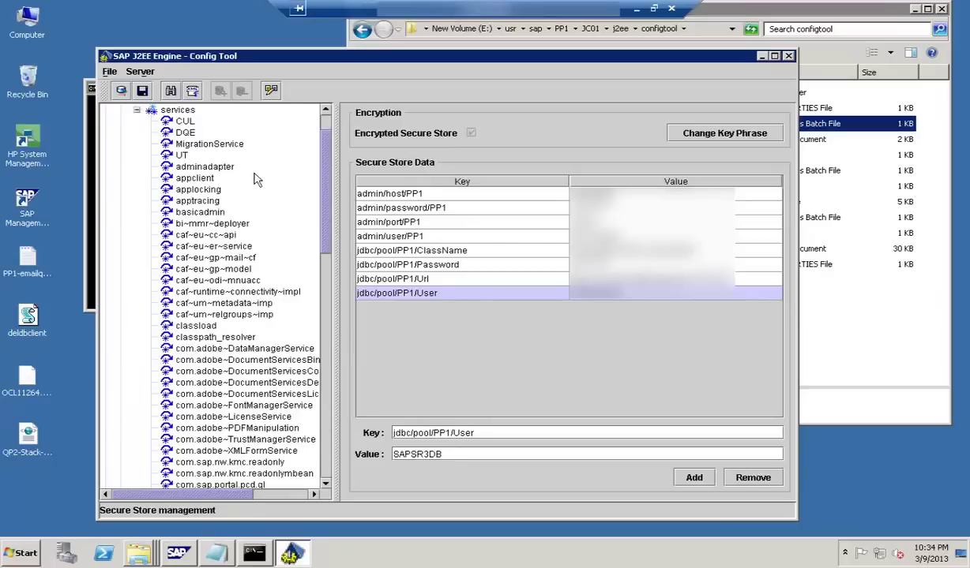
drag(326, 160, 301, 413)
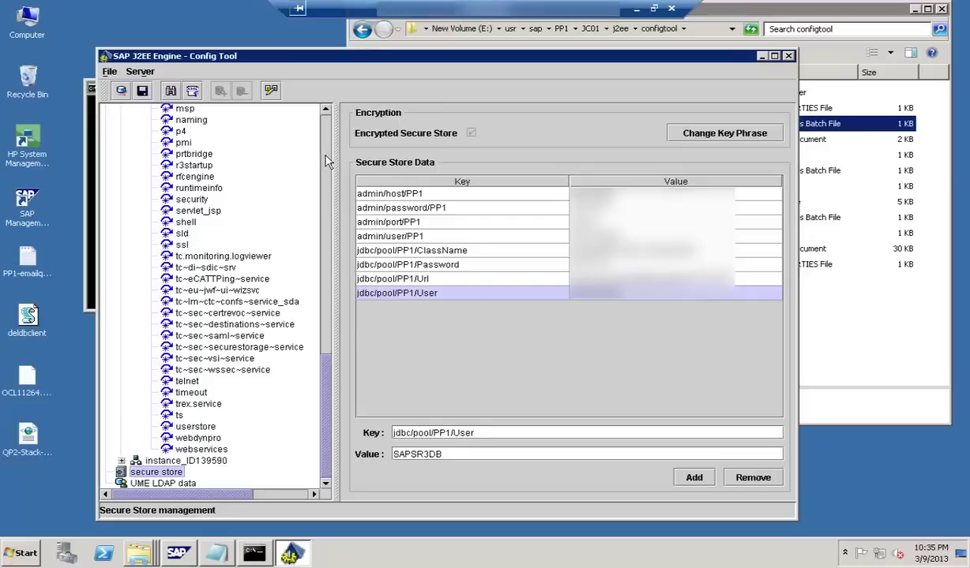
Collapse the server services list and show instance_ID139590's message server port 3900 and bootstrap settings
scroll(328, 161, up, 20)
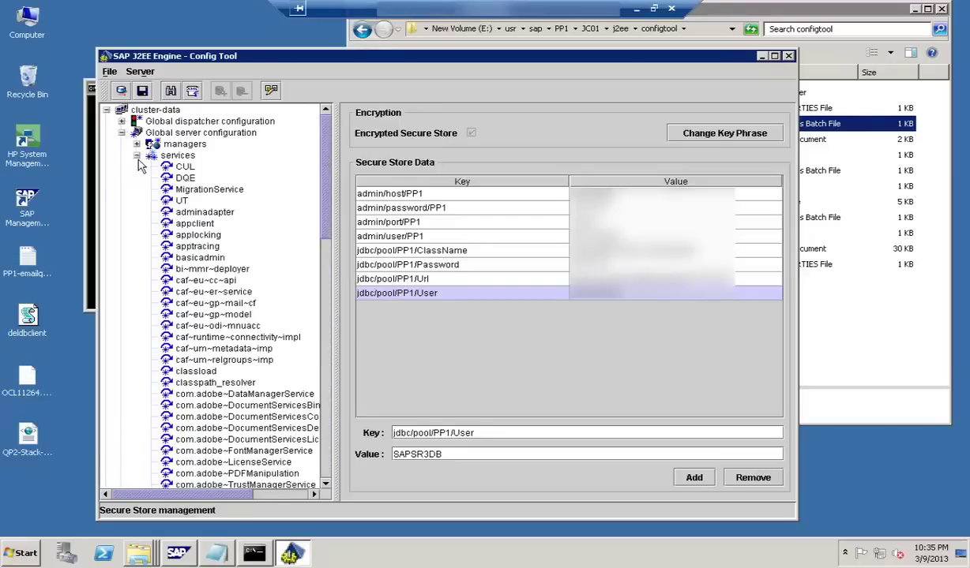
click(137, 157)
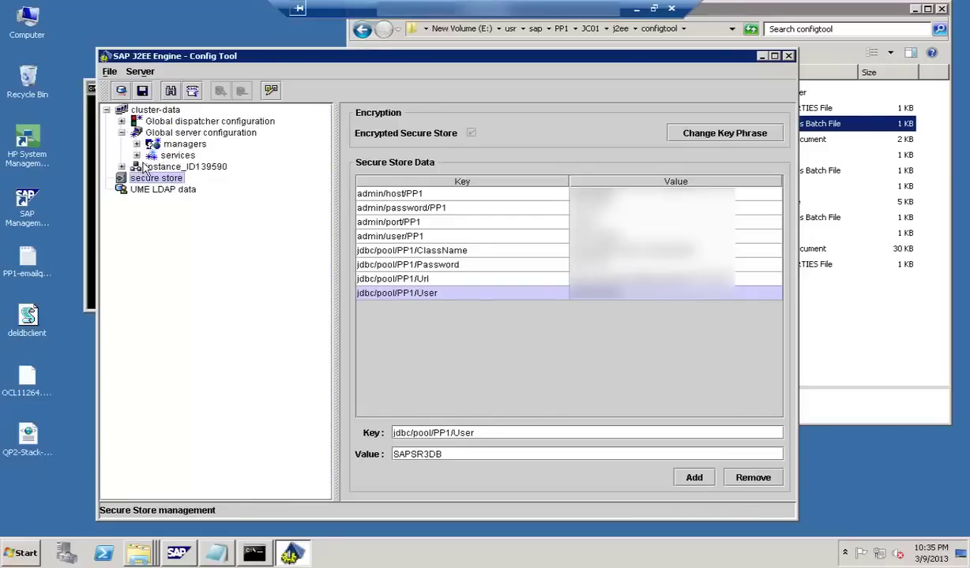
click(157, 168)
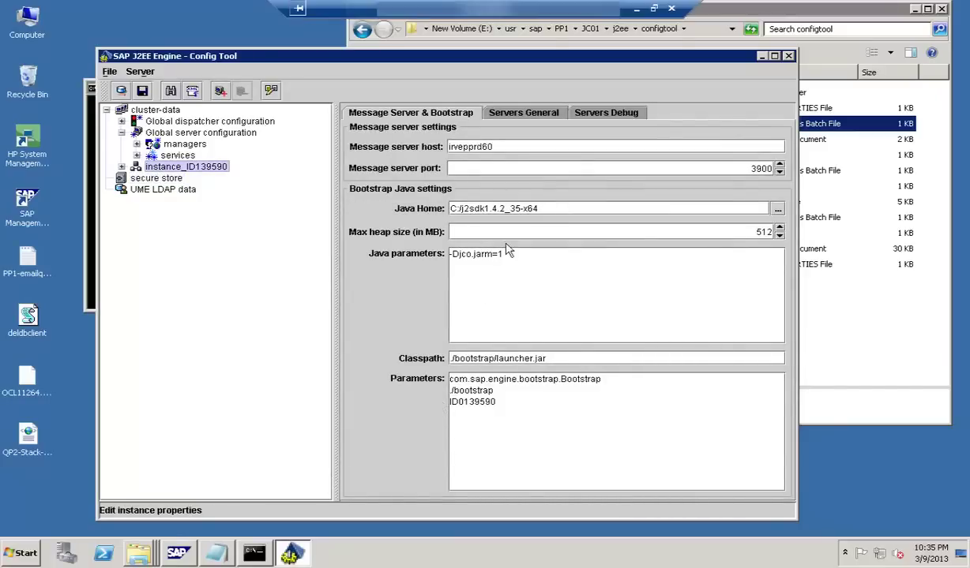
click(514, 113)
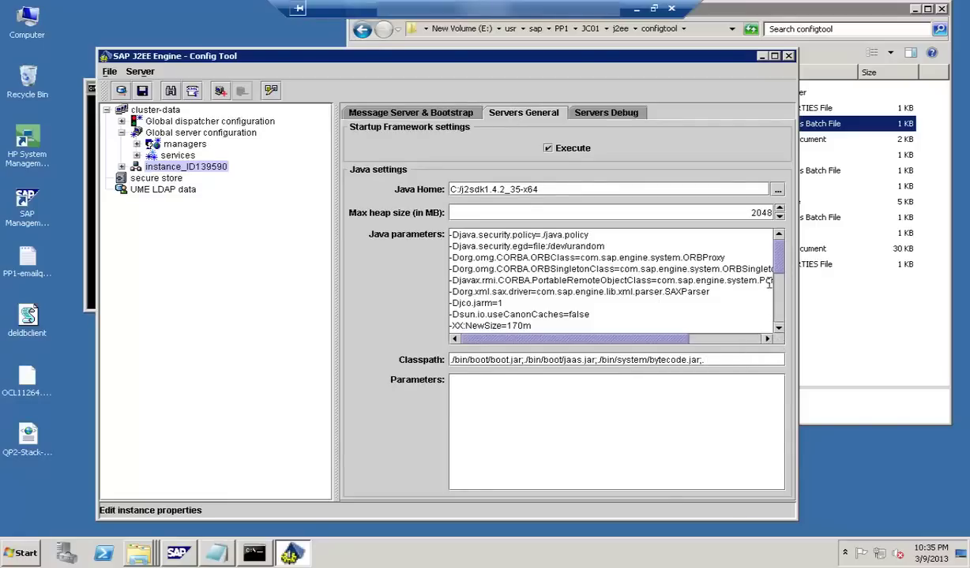
click(780, 310)
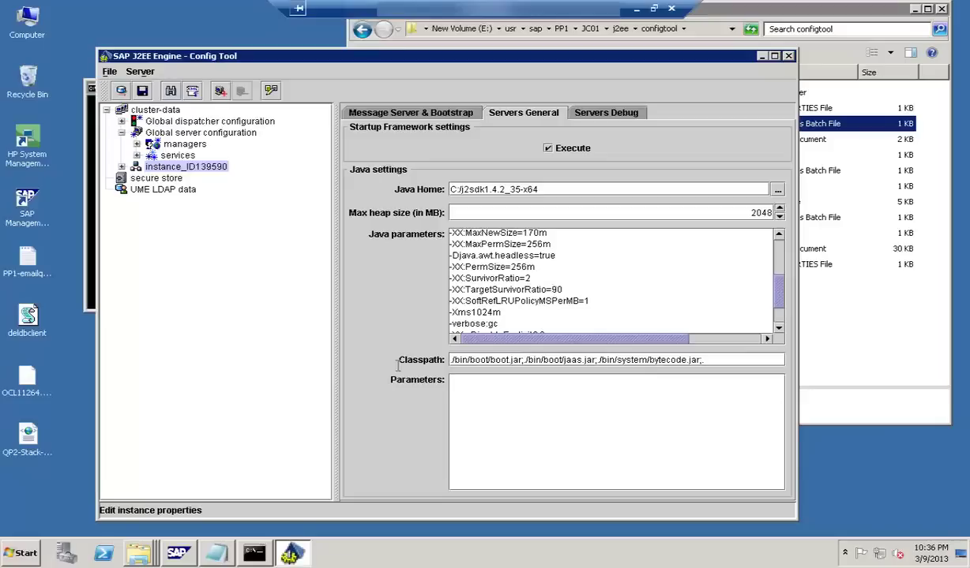
click(166, 180)
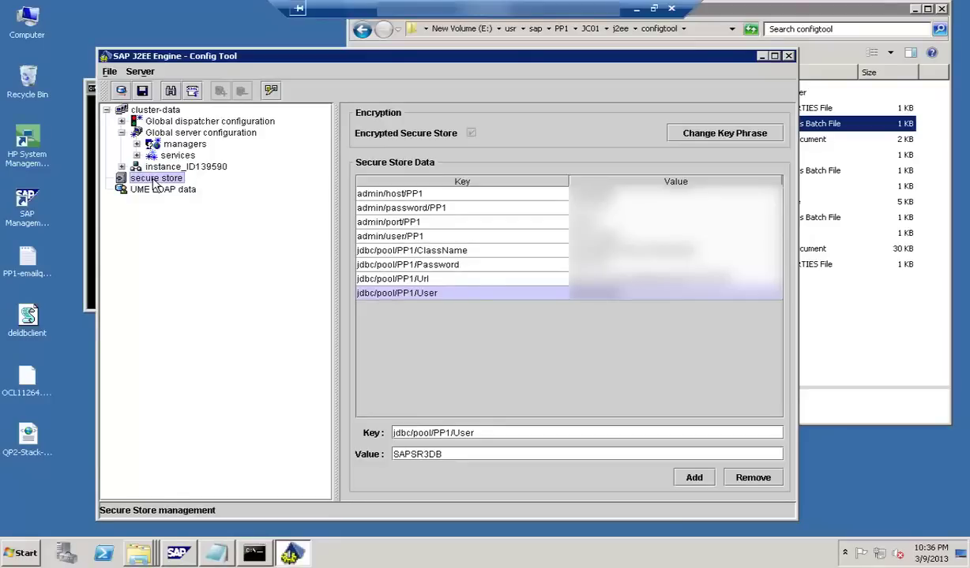
Open File > Configuration Editor and expand SLD to show CollectTimeInterval and SendInfo
click(109, 72)
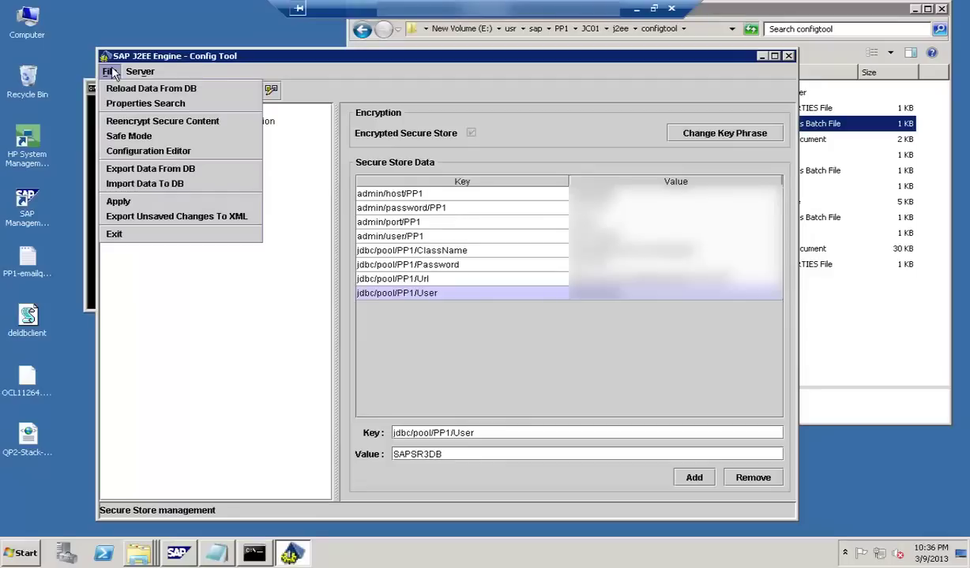
click(125, 152)
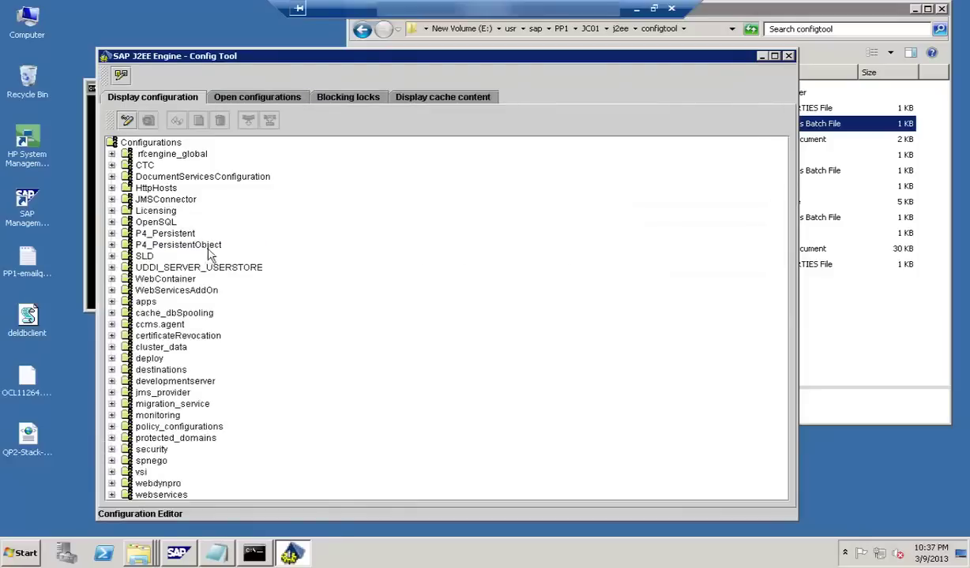
click(111, 257)
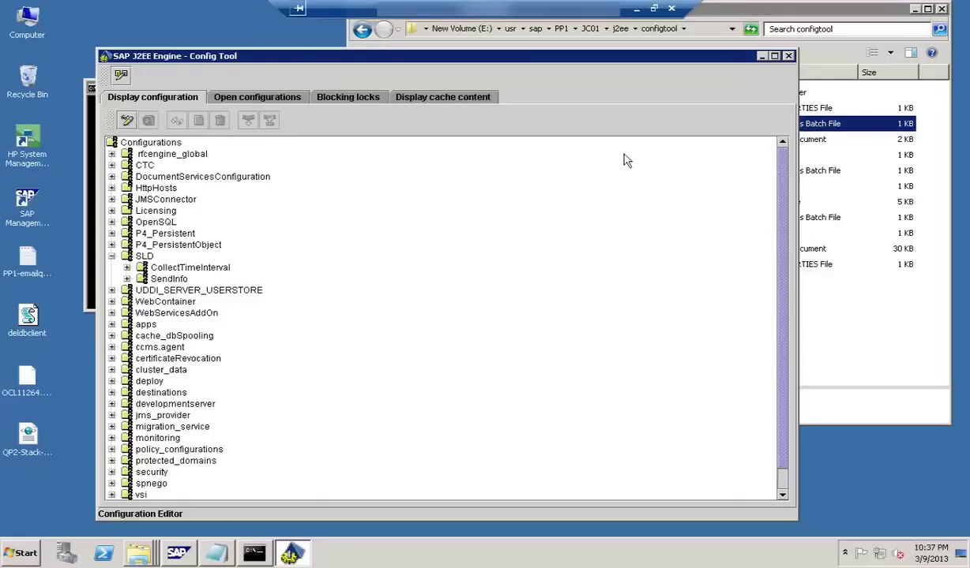
Close the Config Tool and look over the configtool folder's files, including offlinecfgeditor
click(787, 57)
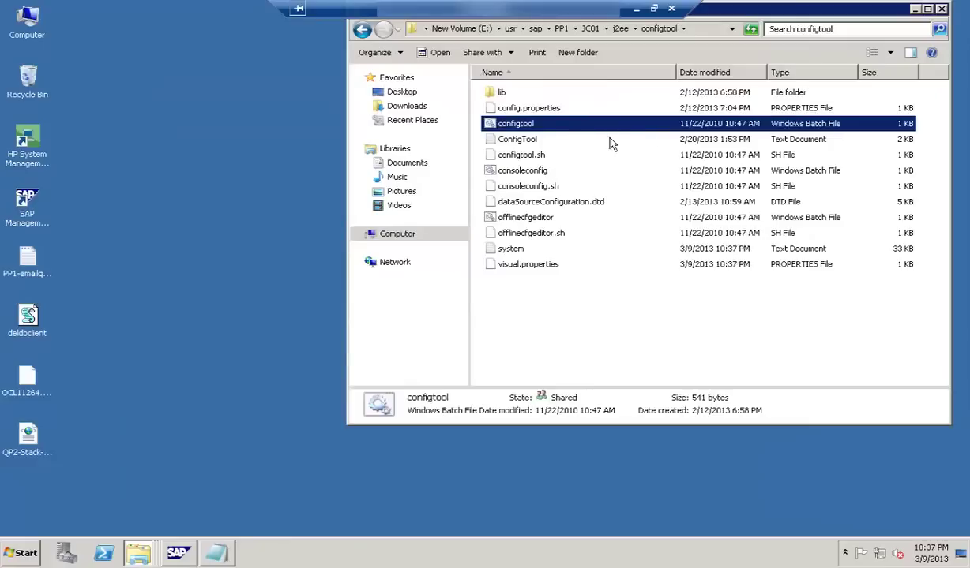
right_click(531, 126)
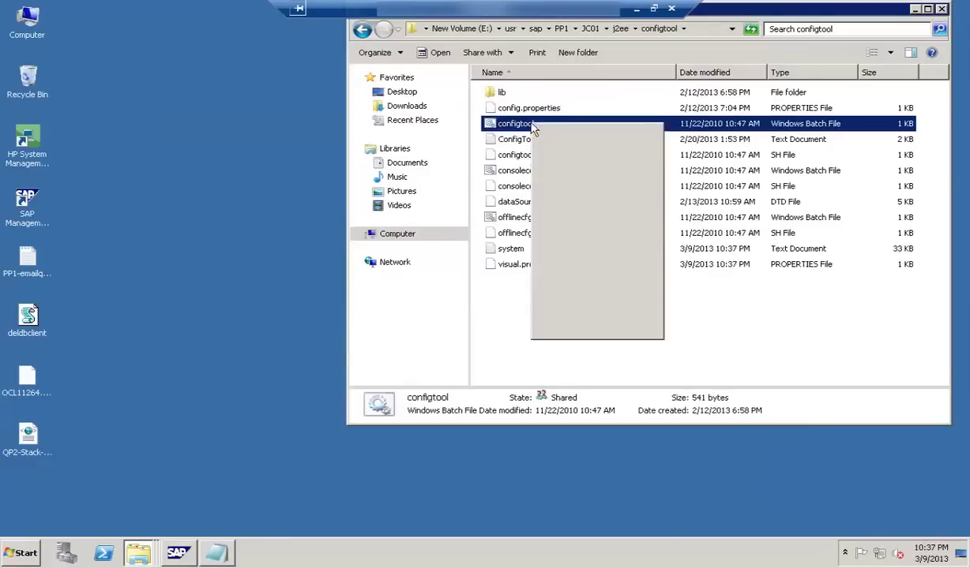
click(510, 322)
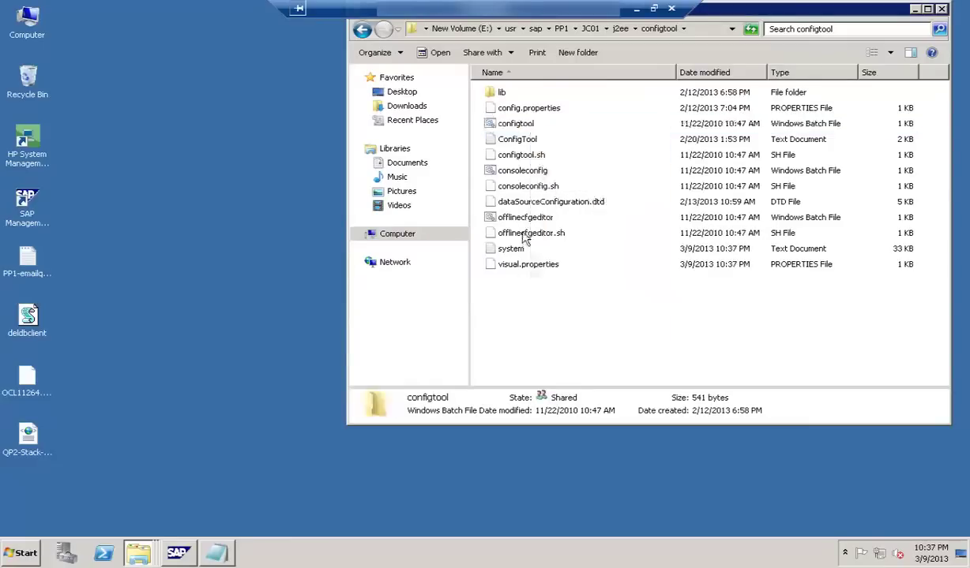
click(517, 220)
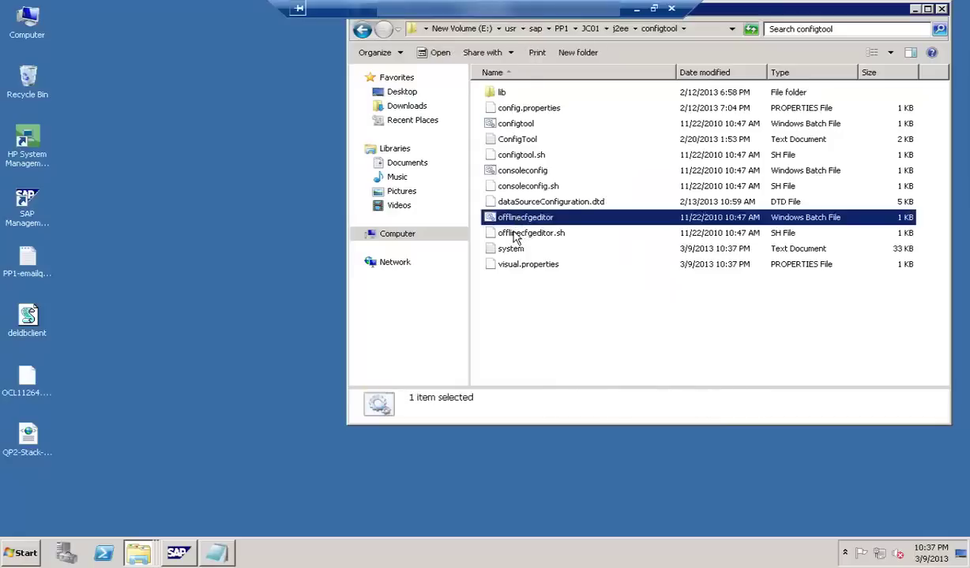
click(515, 235)
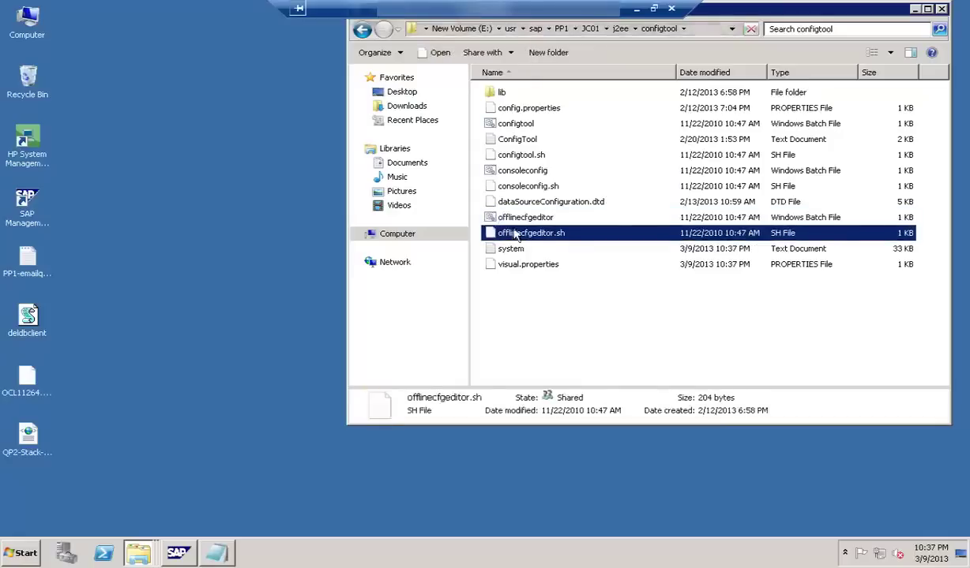
Run the configtool batch file as administrator
click(513, 126)
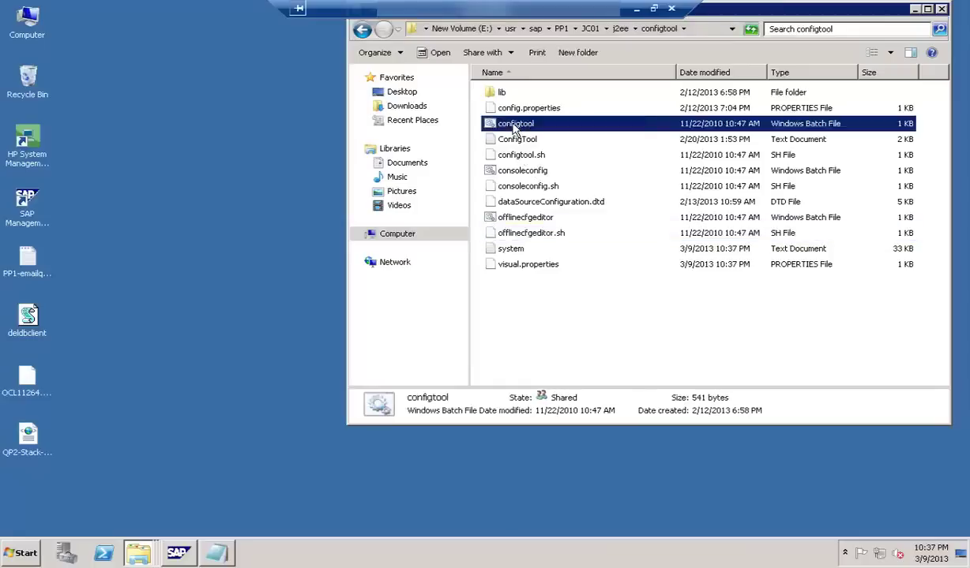
right_click(514, 128)
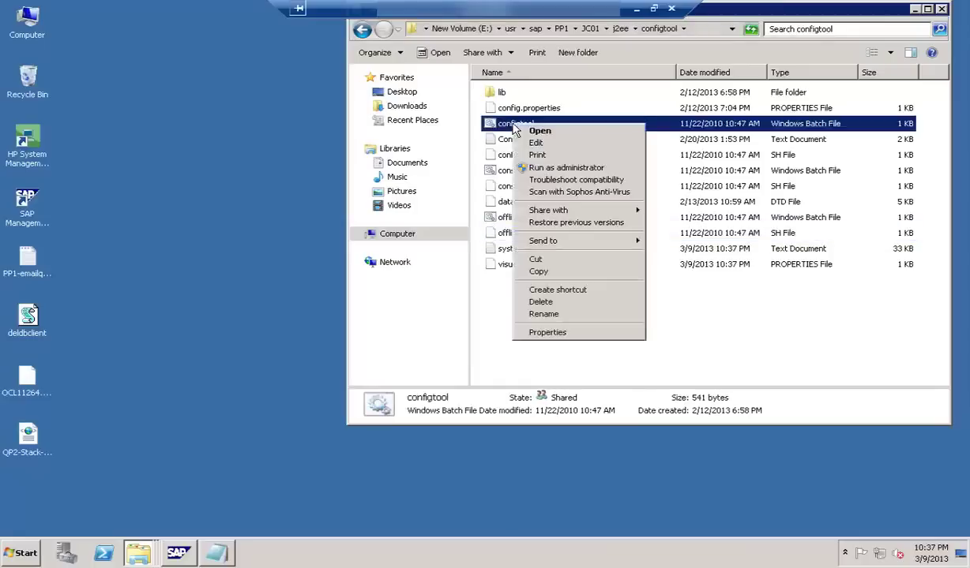
click(559, 168)
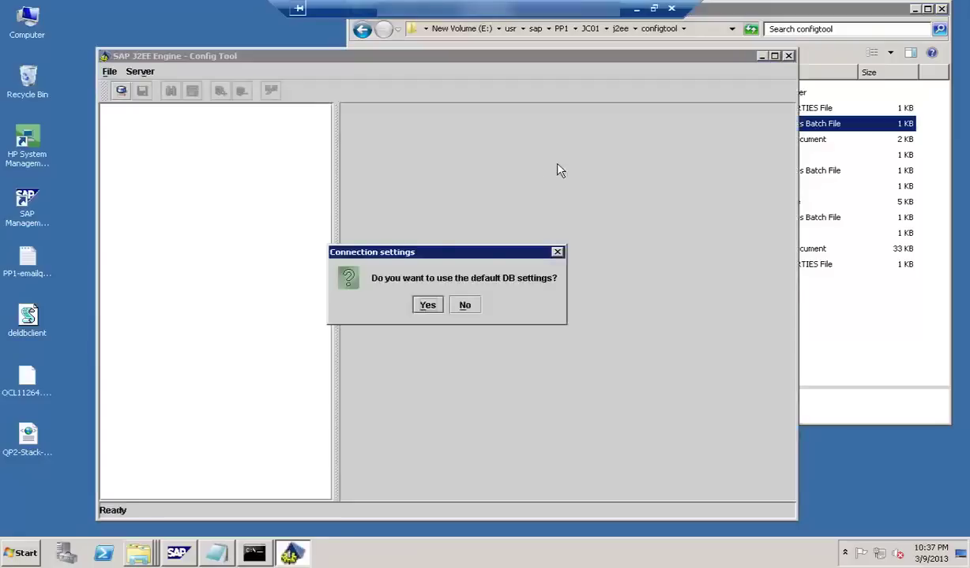
Accept the default DB settings and show the UME LDAP data for the CORP_LDAP data source
click(427, 306)
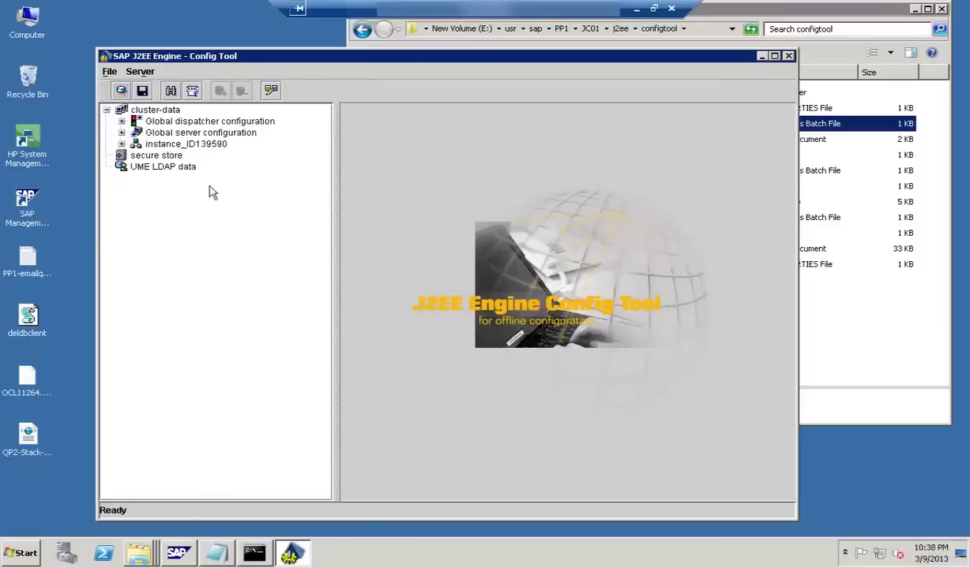
click(165, 168)
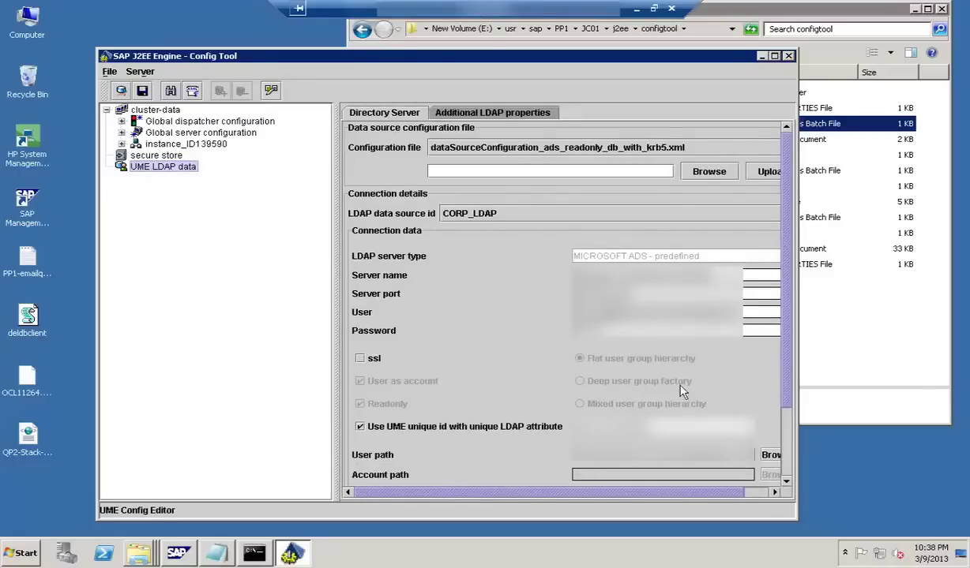
click(785, 447)
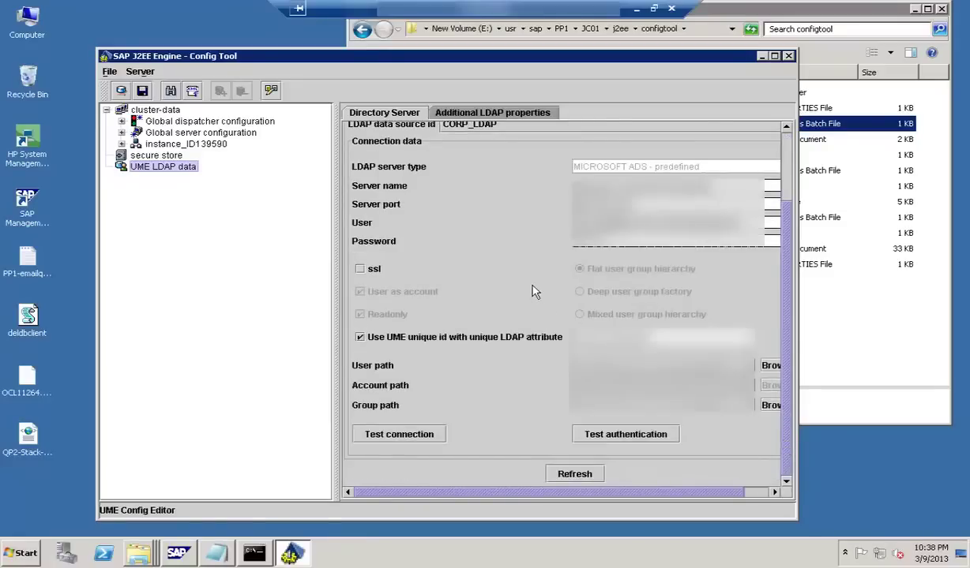
click(469, 114)
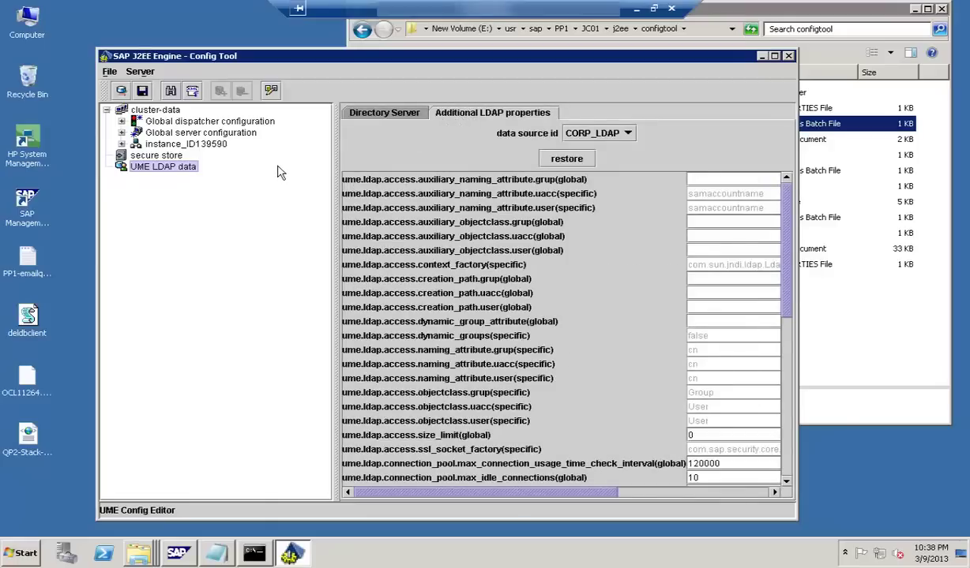
click(168, 113)
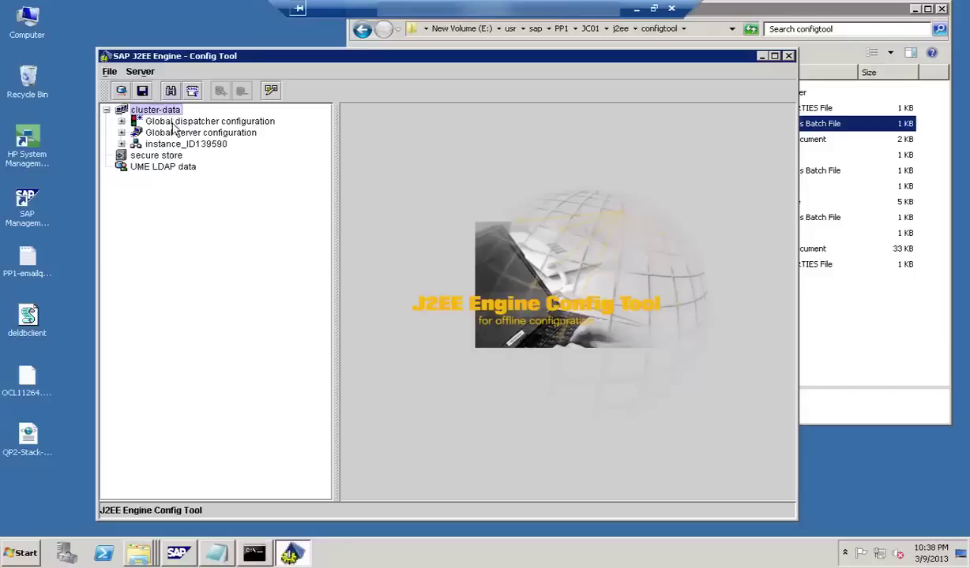
click(172, 122)
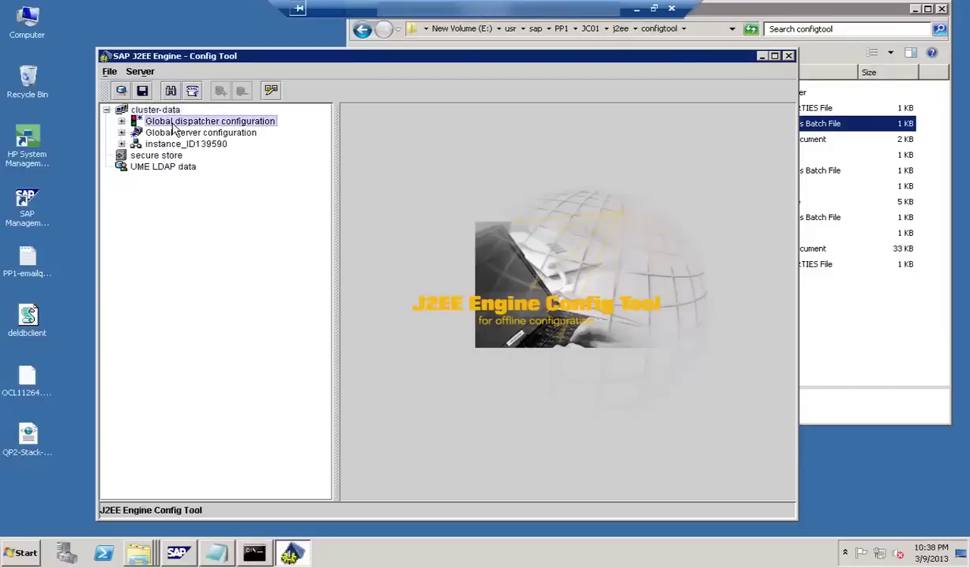
click(122, 122)
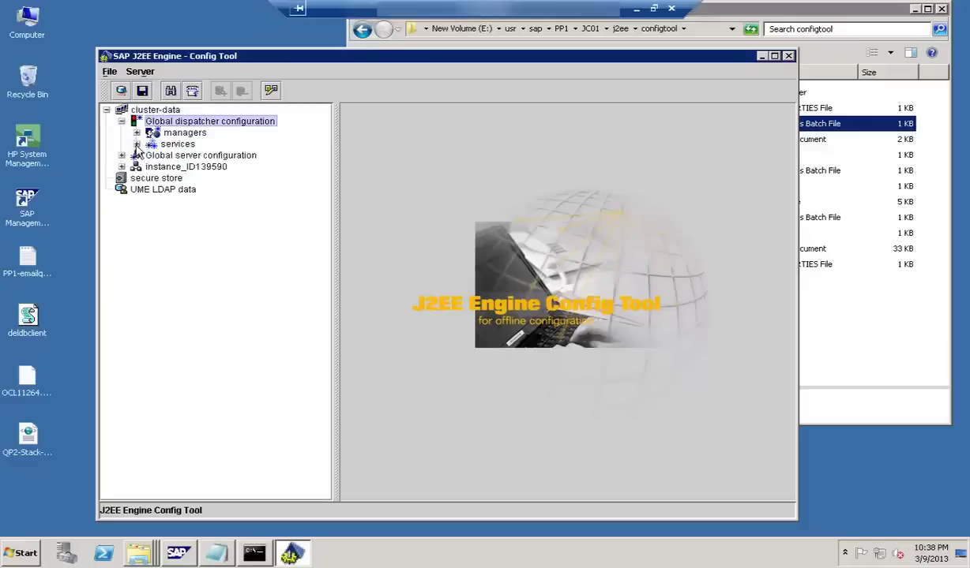
click(137, 144)
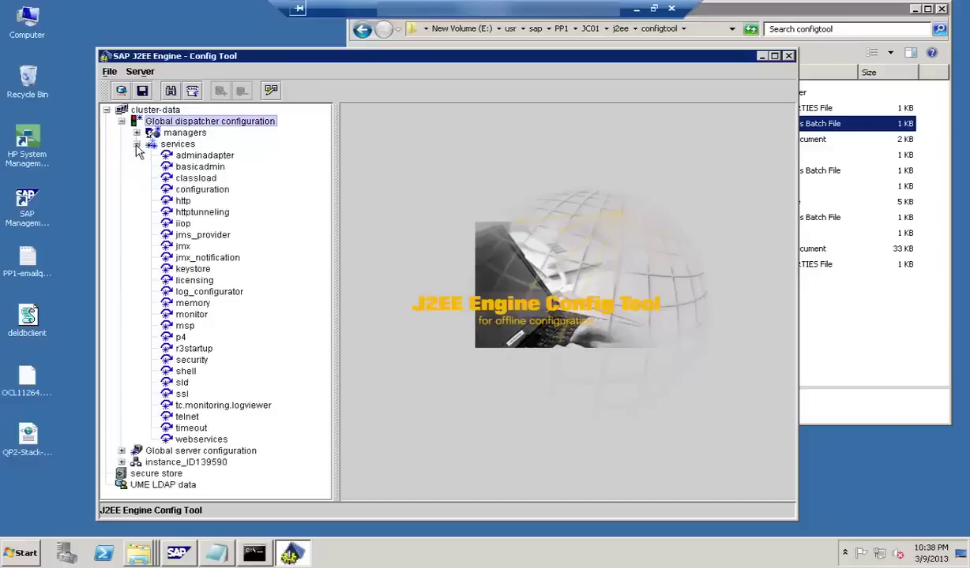
click(184, 203)
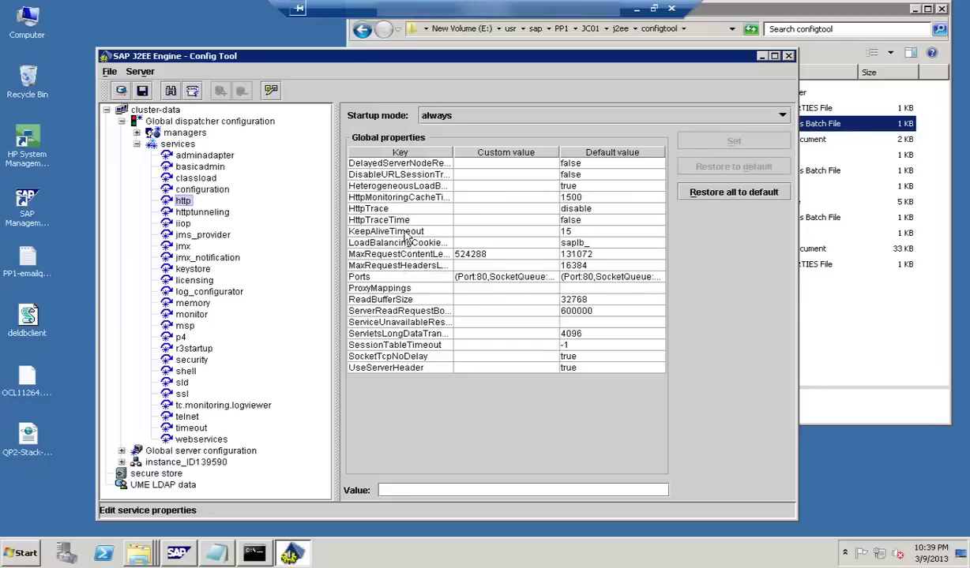
click(405, 233)
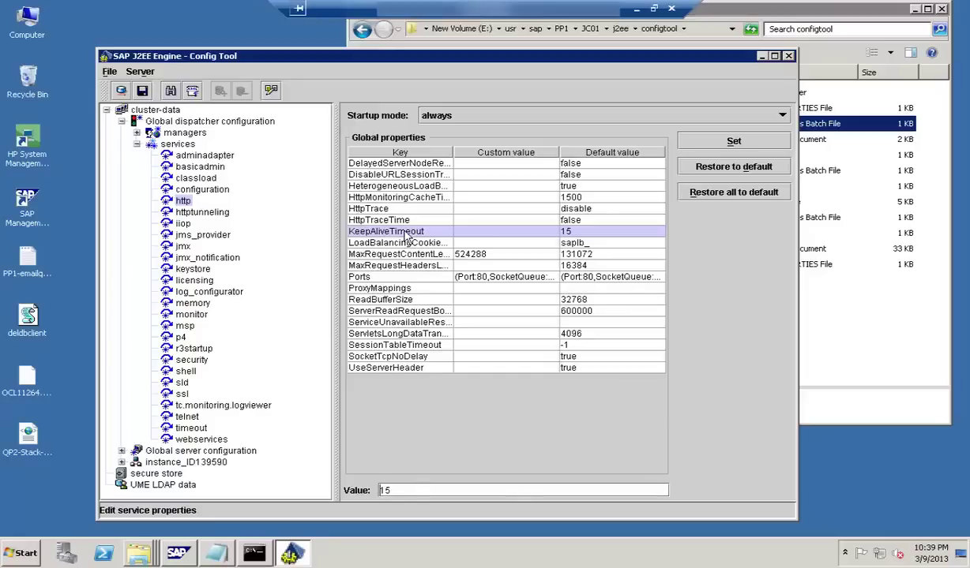
click(400, 210)
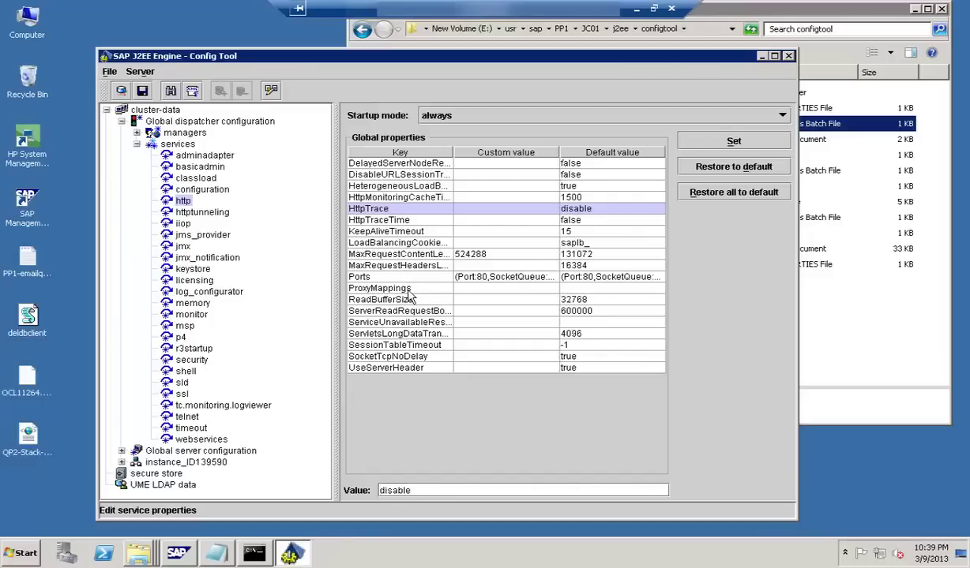
click(368, 247)
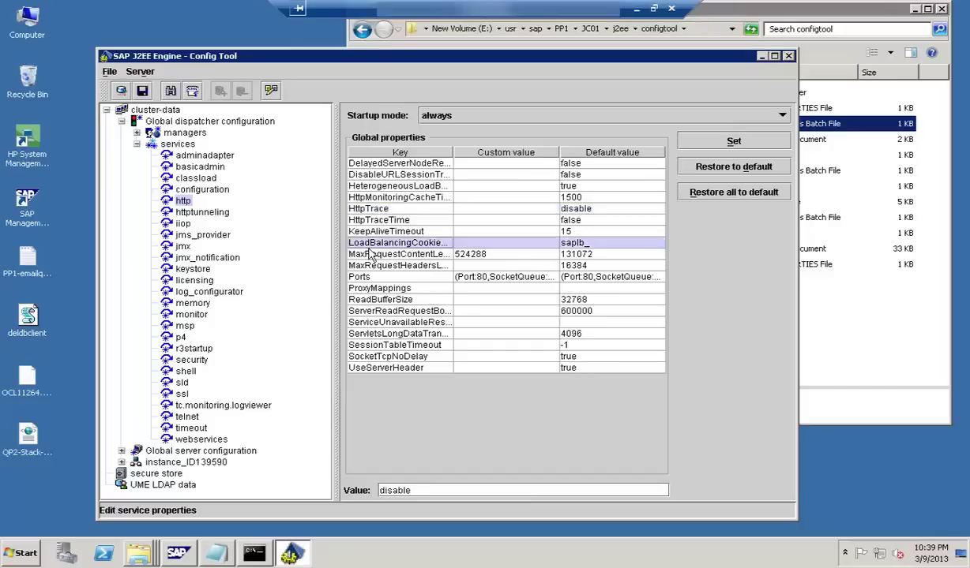
click(370, 256)
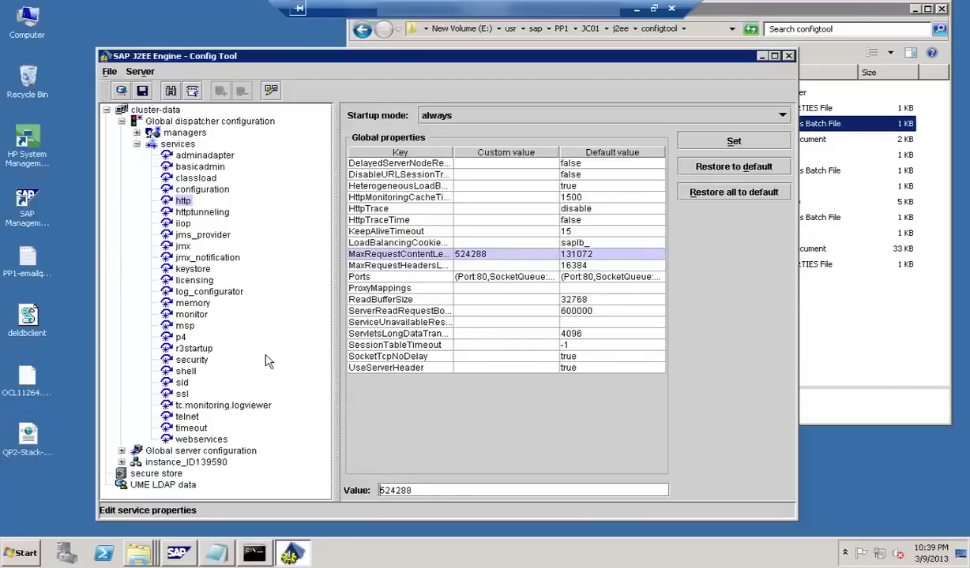
click(122, 120)
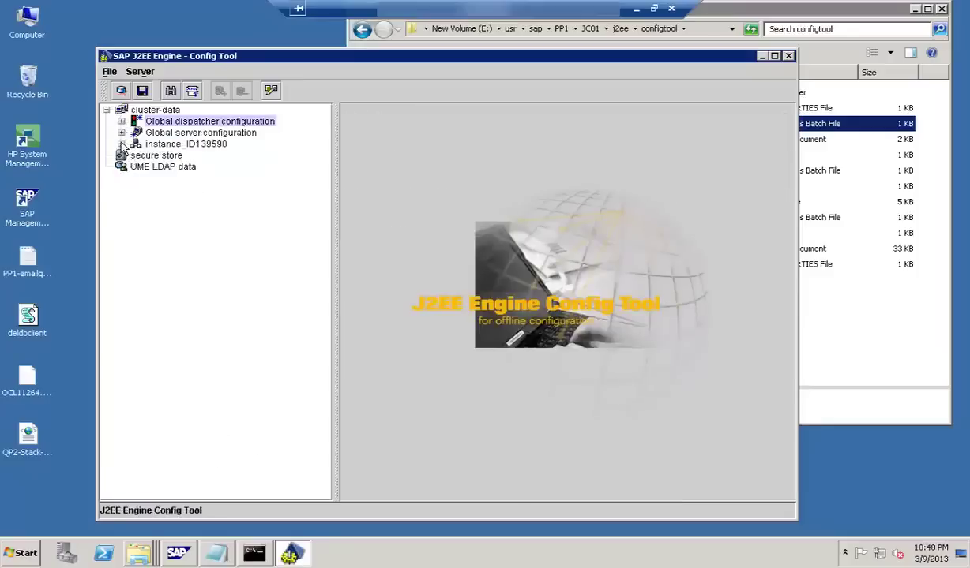
click(121, 144)
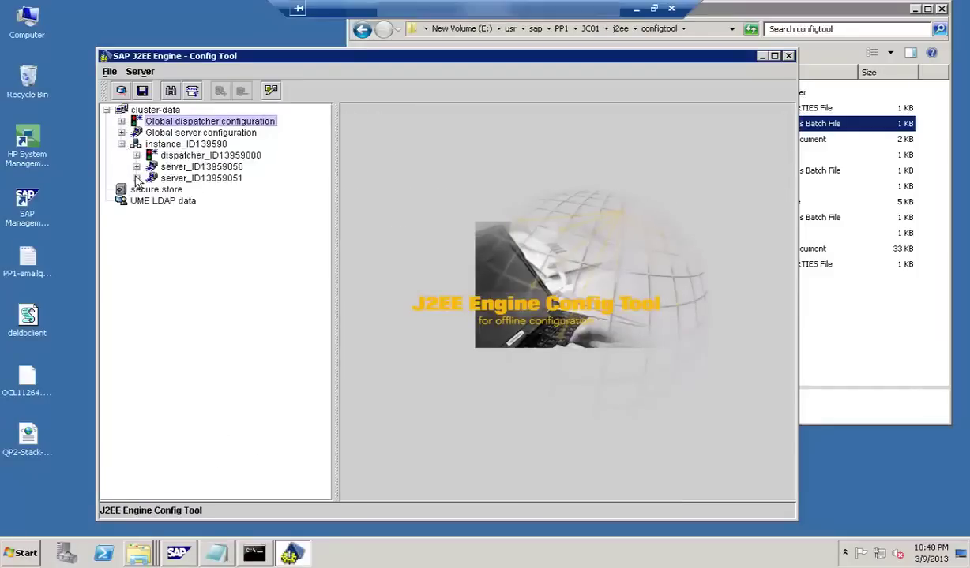
Select the sld service under server_ID13959050 services: startup always, InitialDelayMinutes 5, RepeatTimeMinutes 720
click(137, 178)
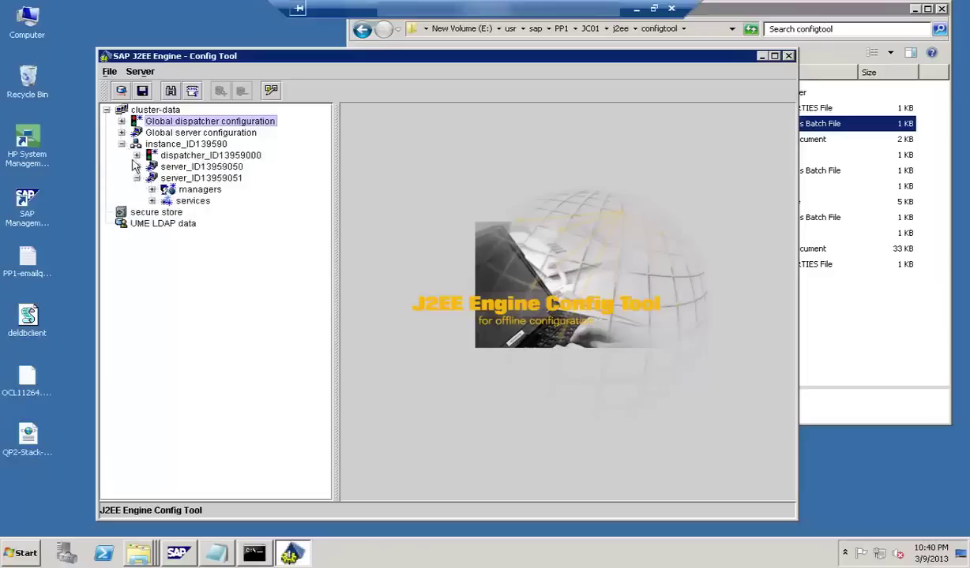
click(138, 168)
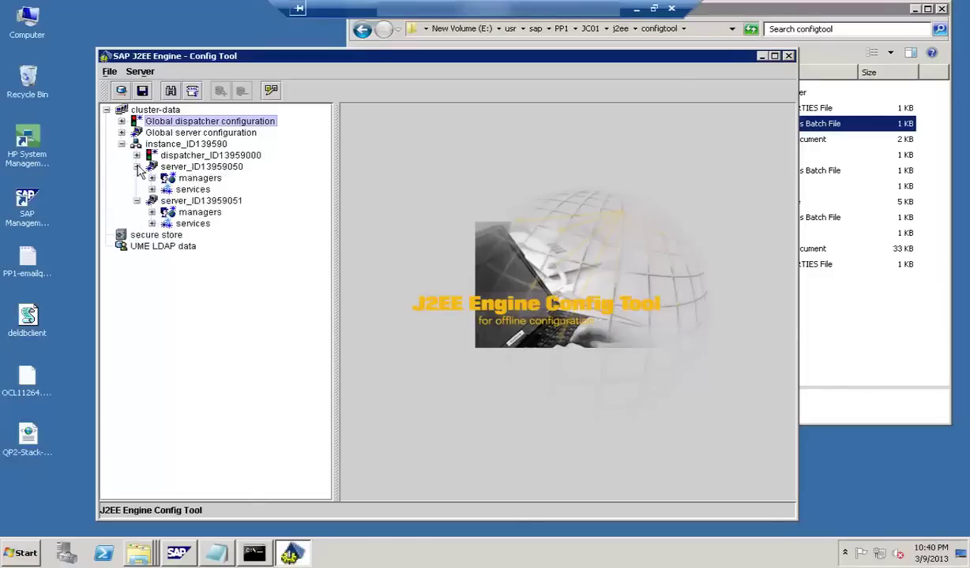
click(151, 190)
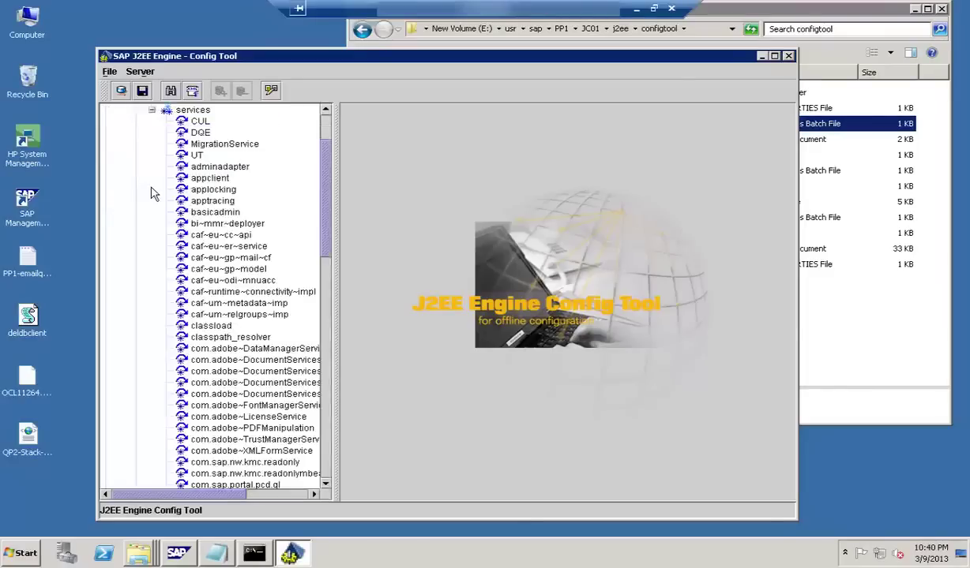
click(326, 365)
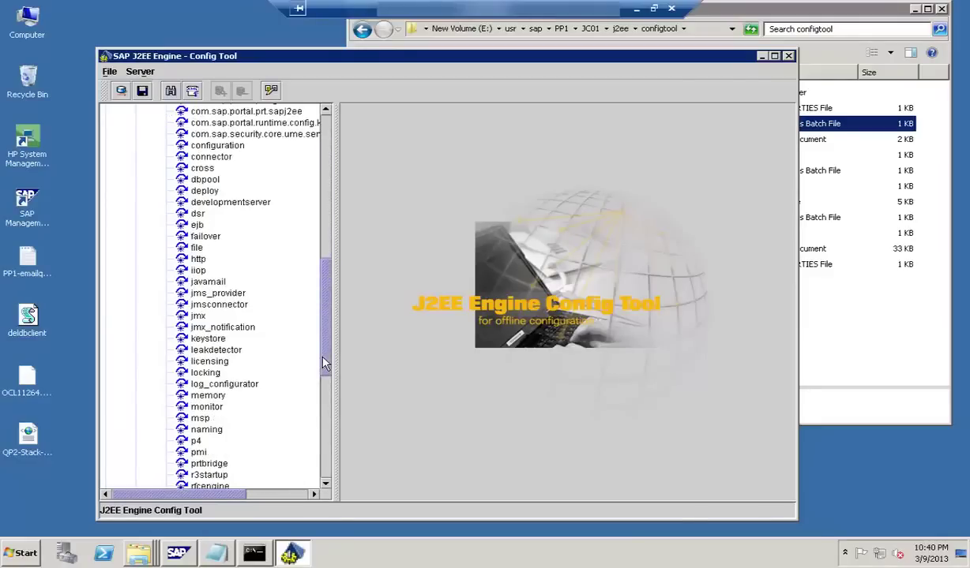
drag(324, 364, 324, 417)
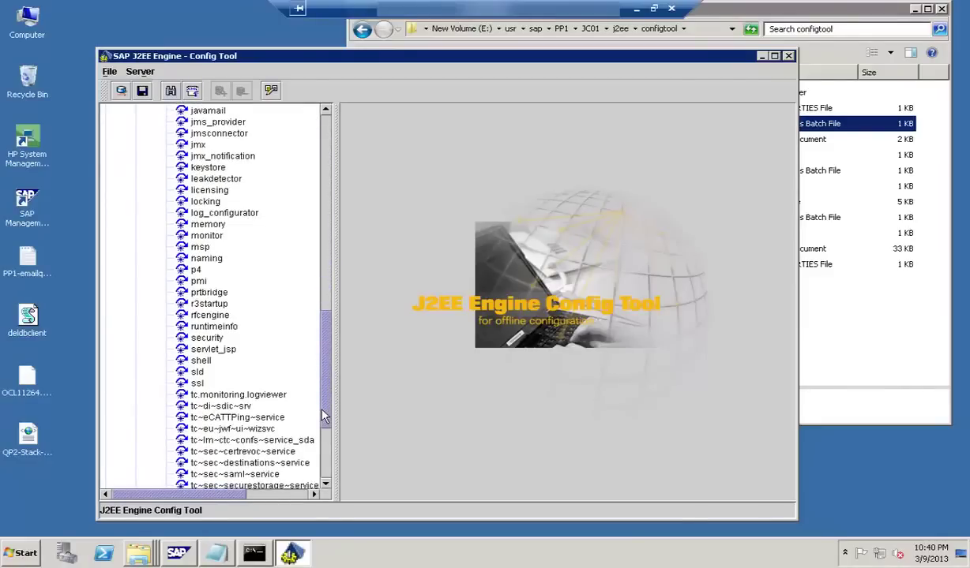
click(197, 371)
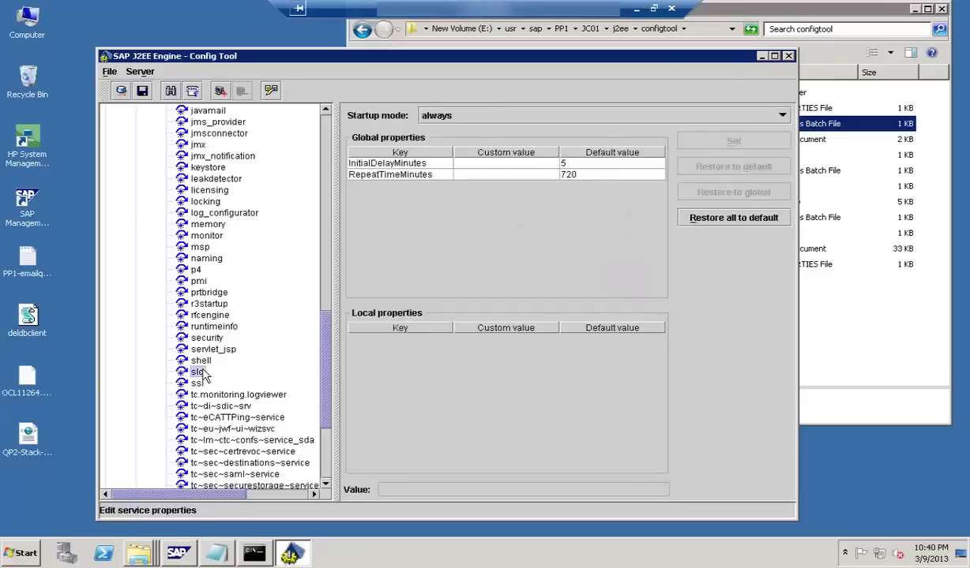